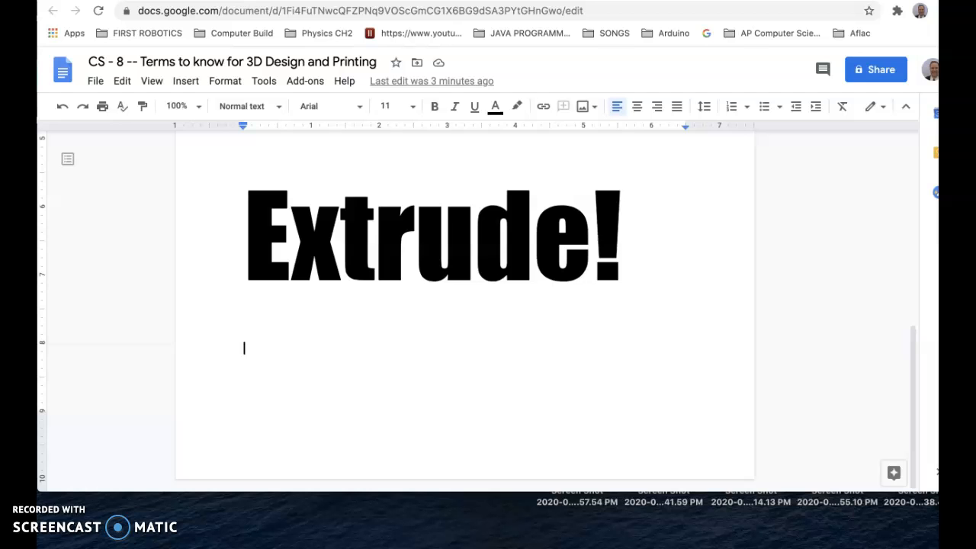
Switch to the Onshape website and sign in to reach the documents page
key("ctrl+Tab")
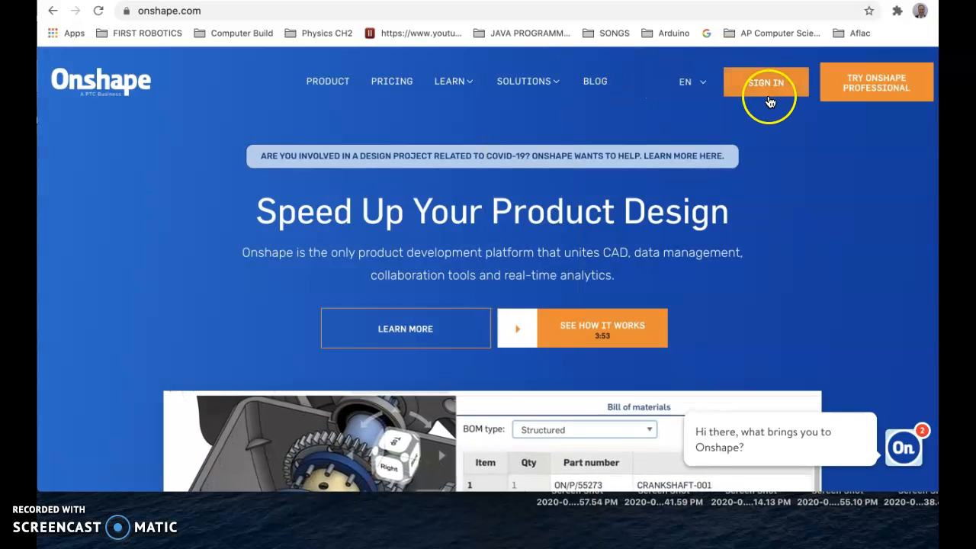
left_click(758, 81)
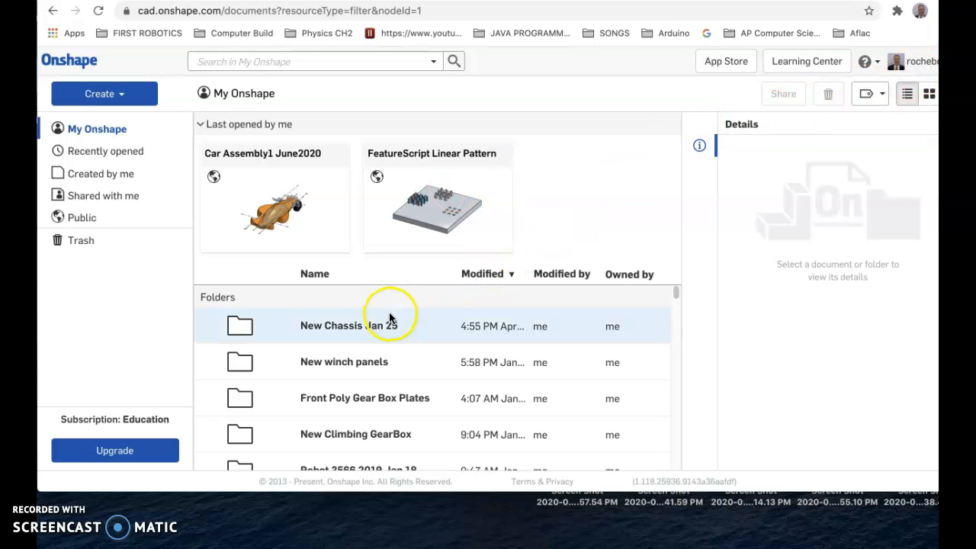
Look through the folders and documents listed in My Onshape
scroll(325, 389, "down", 10)
scroll(327, 392, "down", 15)
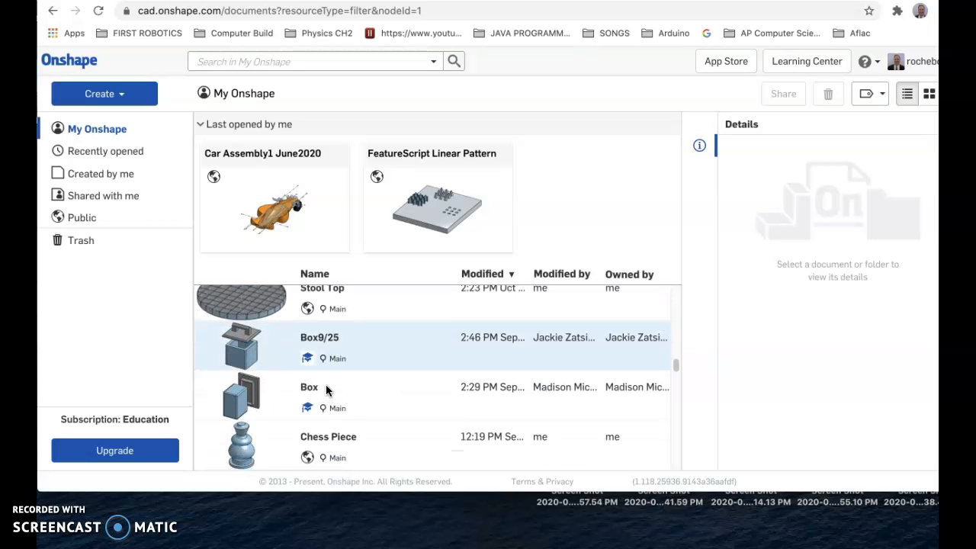
scroll(326, 390, "down", 15)
scroll(327, 390, "down", 15)
scroll(327, 387, "up", 15)
scroll(323, 386, "up", 15)
left_click(431, 210)
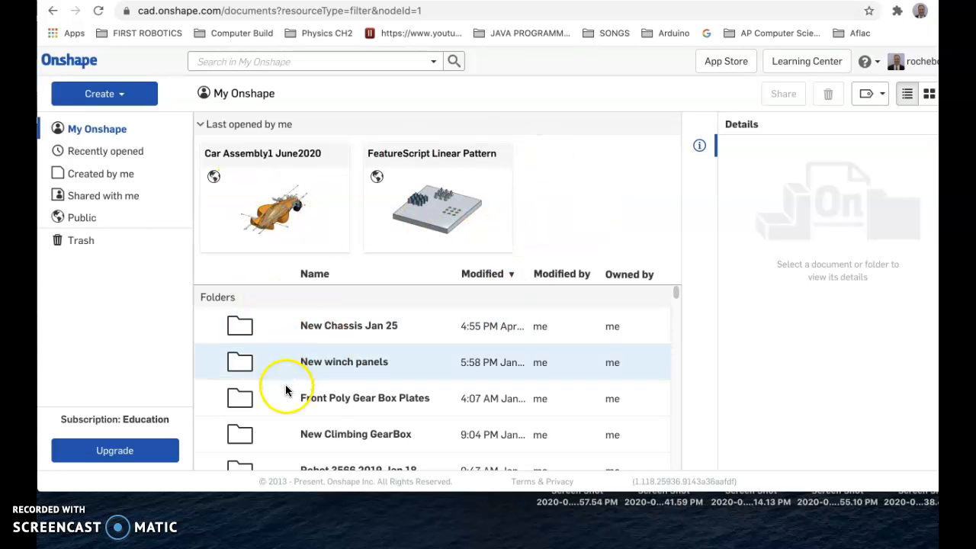
scroll(410, 412, "down", 15)
scroll(410, 414, "down", 5)
scroll(409, 414, "up", 8)
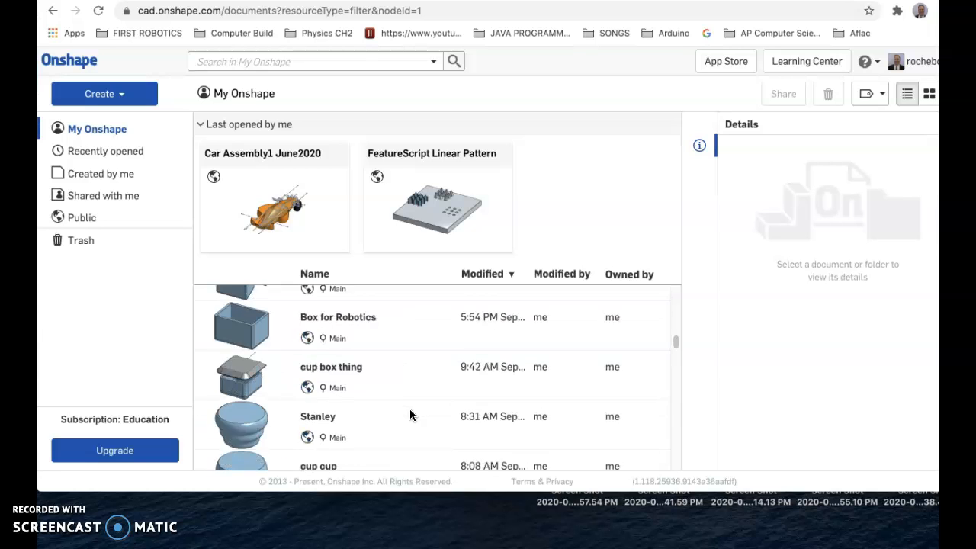
scroll(410, 414, "up", 10)
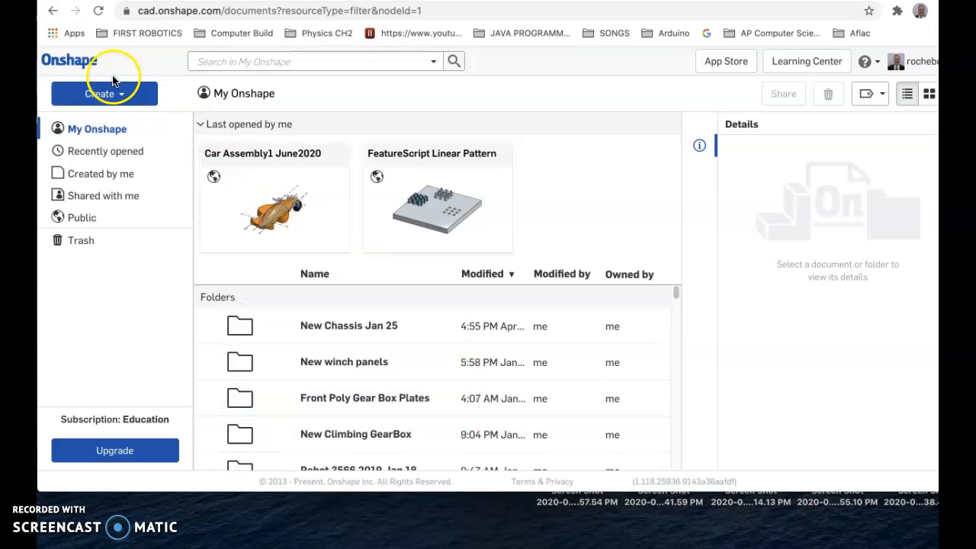
Create a new document named "Box Project Fall 2020 Xaverian" followed by the teacher's name in parentheses
left_click(108, 100)
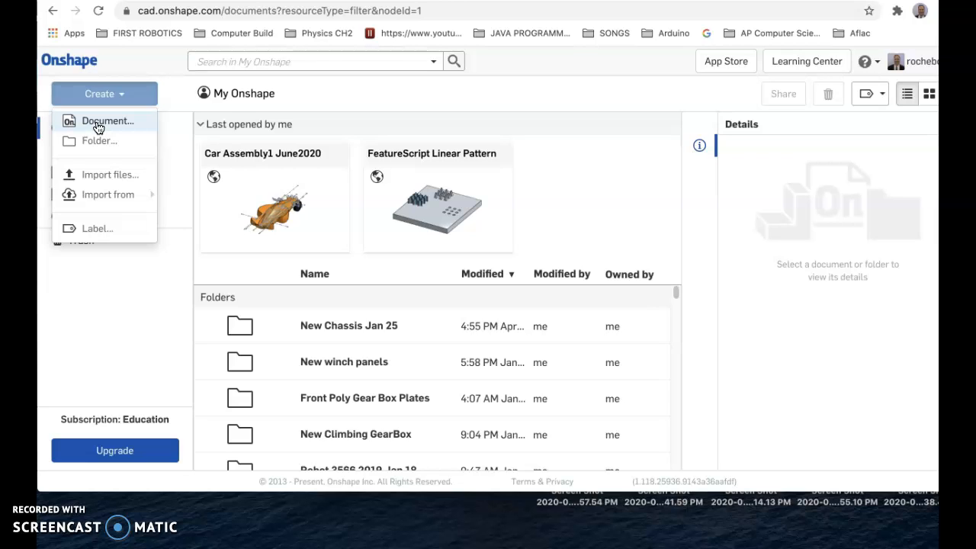
left_click(96, 126)
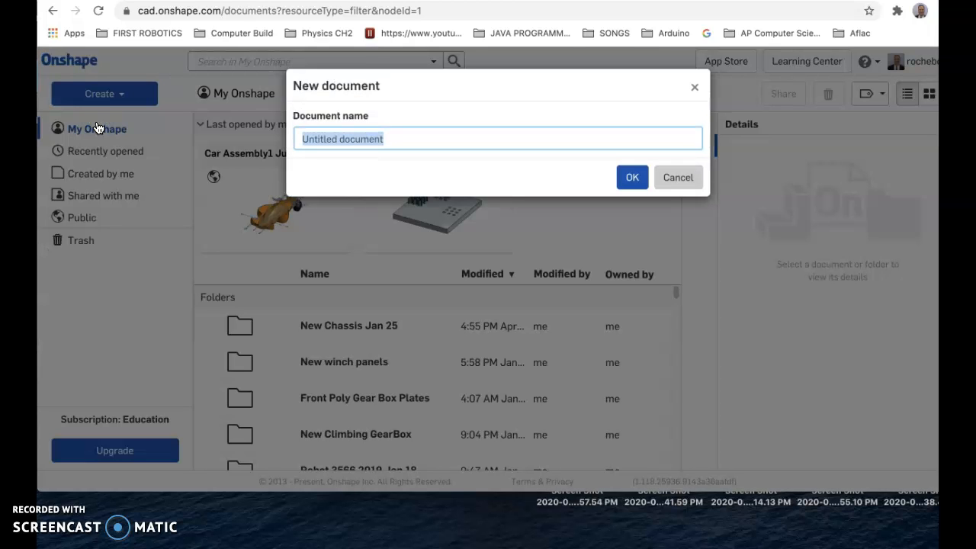
type("B")
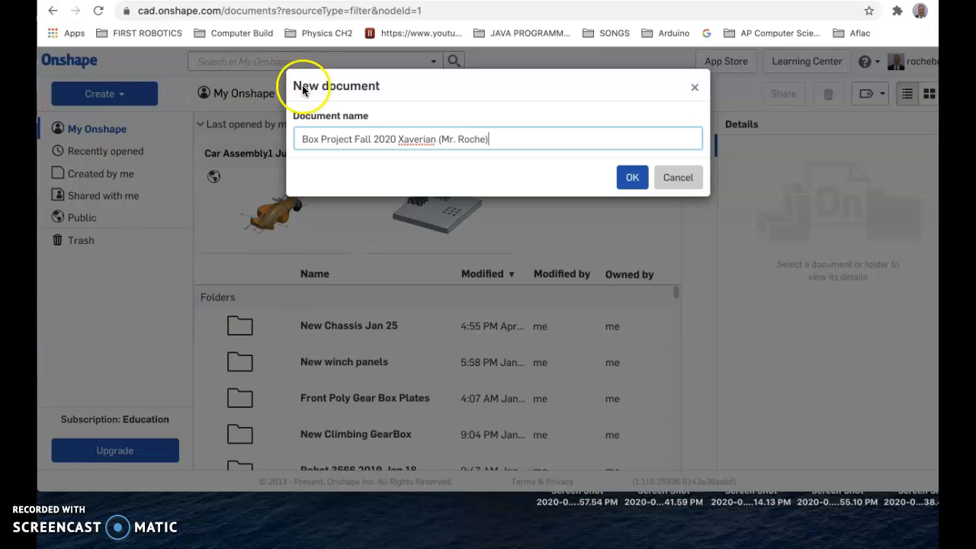
left_click(632, 178)
left_click(627, 177)
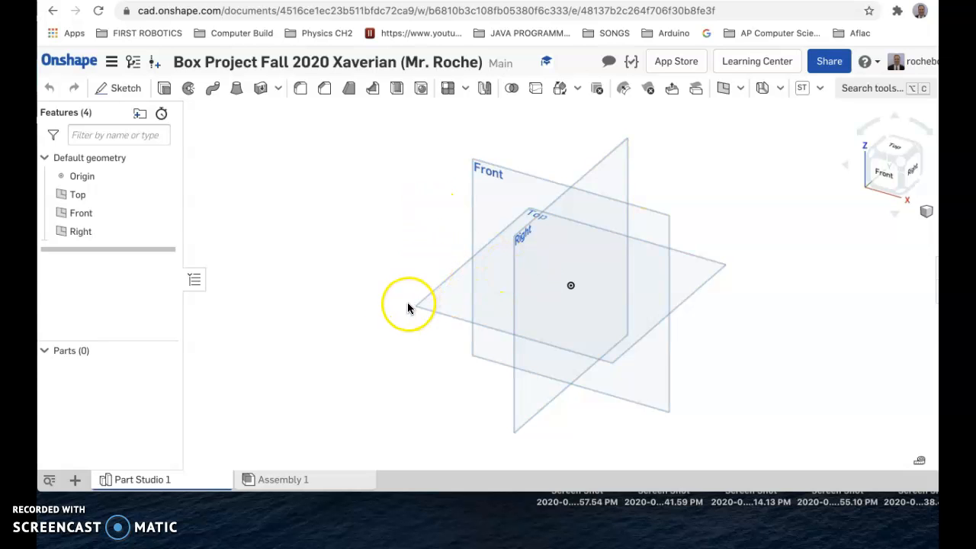
Examine the default planes of the empty part studio from different angles and zoom levels
right_click_drag(382, 341, 405, 205)
scroll(391, 214, "up", 5)
scroll(391, 217, "down", 5)
scroll(399, 224, "down", 3)
mouse_move(353, 236)
right_mouse_down()
mouse_move(324, 225)
mouse_move(342, 238)
right_mouse_up()
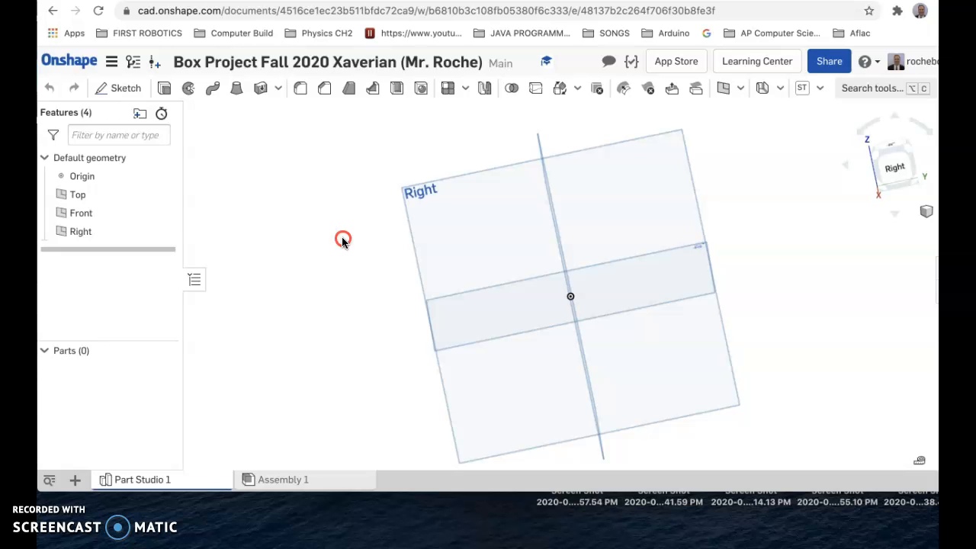
right_click_drag(336, 294, 331, 318)
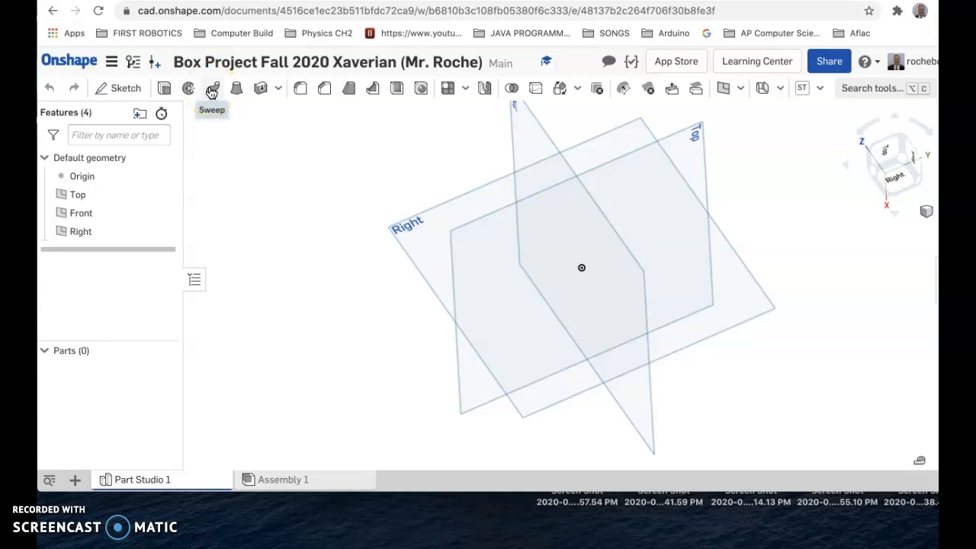
left_click(164, 92)
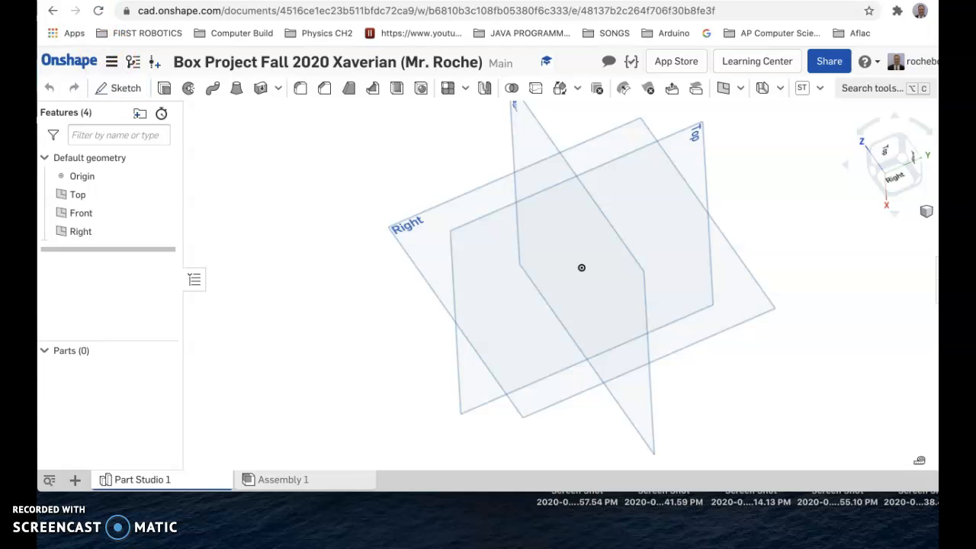
Set the workspace units to Inch for length and Degree for angles
left_click(112, 62)
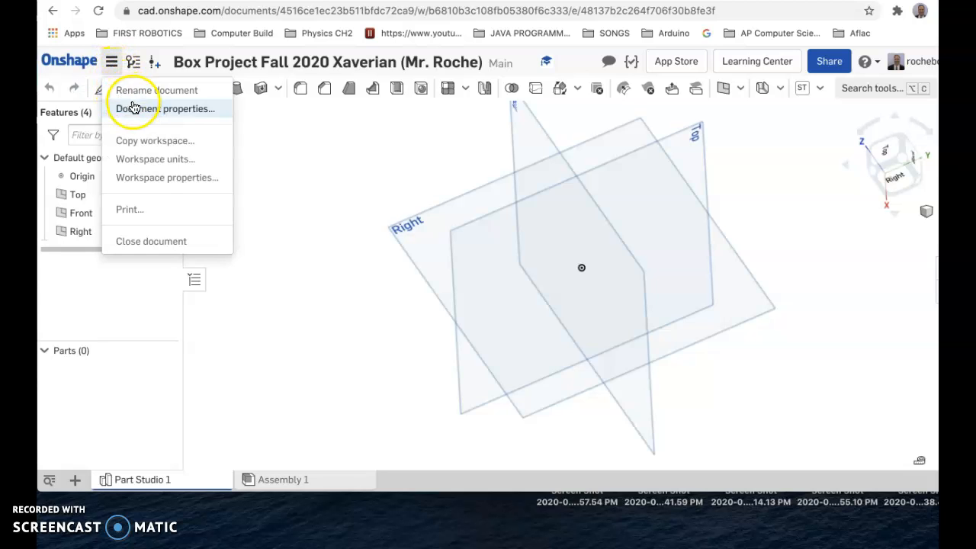
left_click(151, 161)
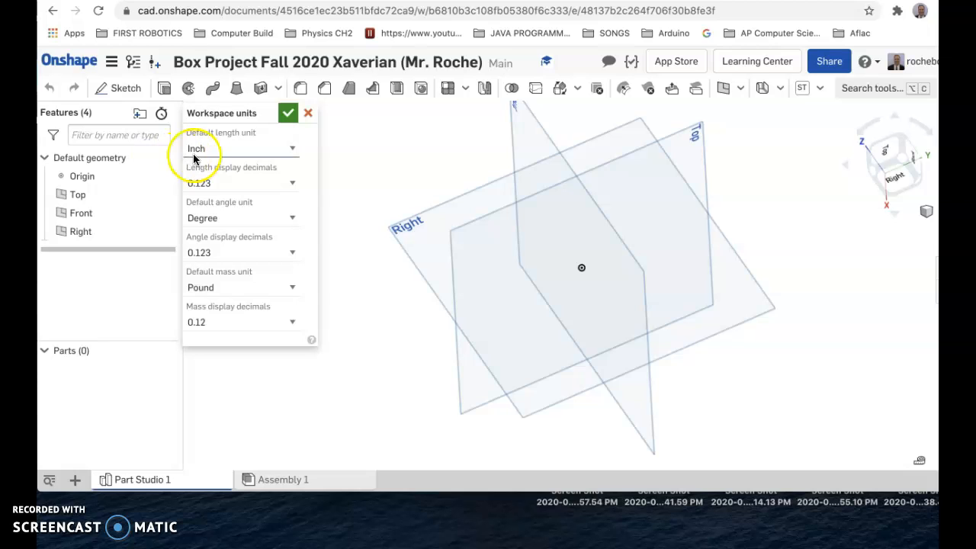
left_click(294, 148)
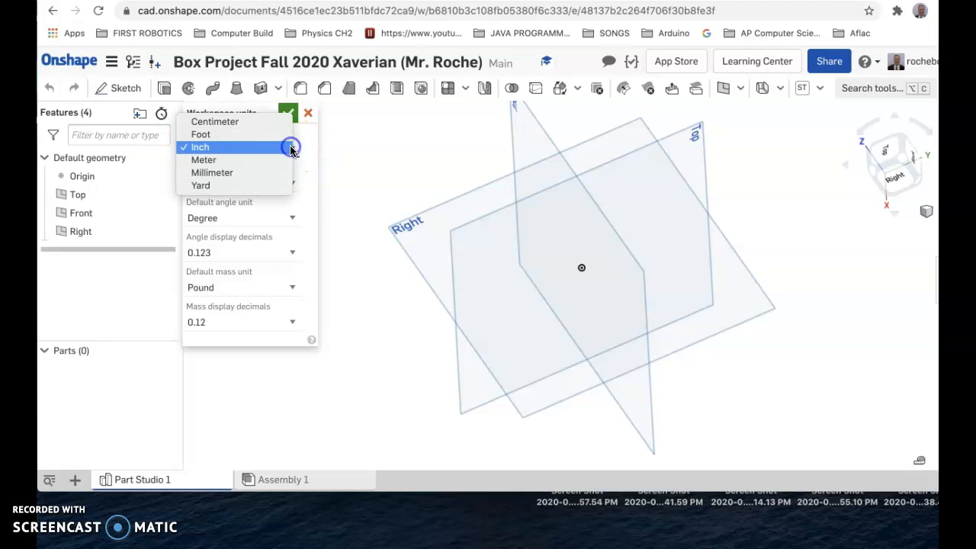
left_click(194, 136)
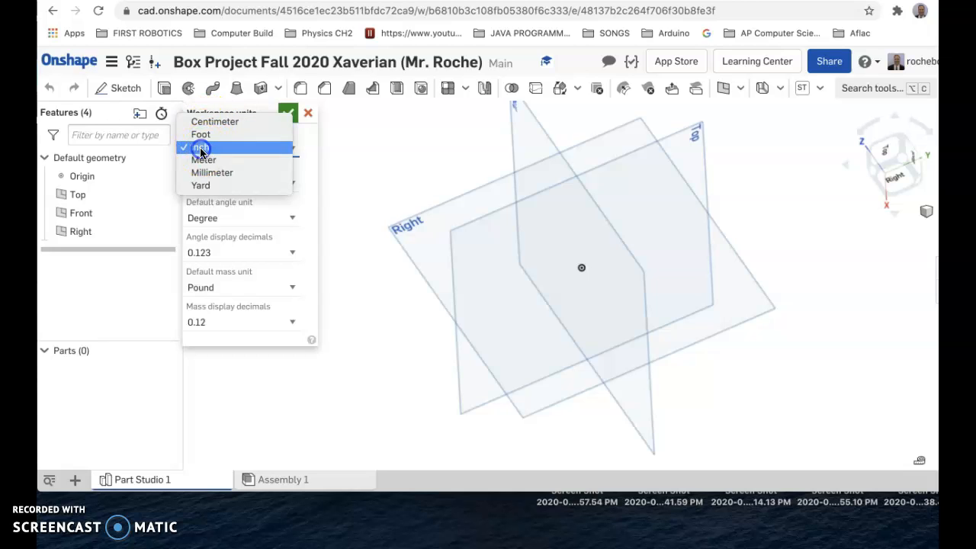
left_click(214, 147)
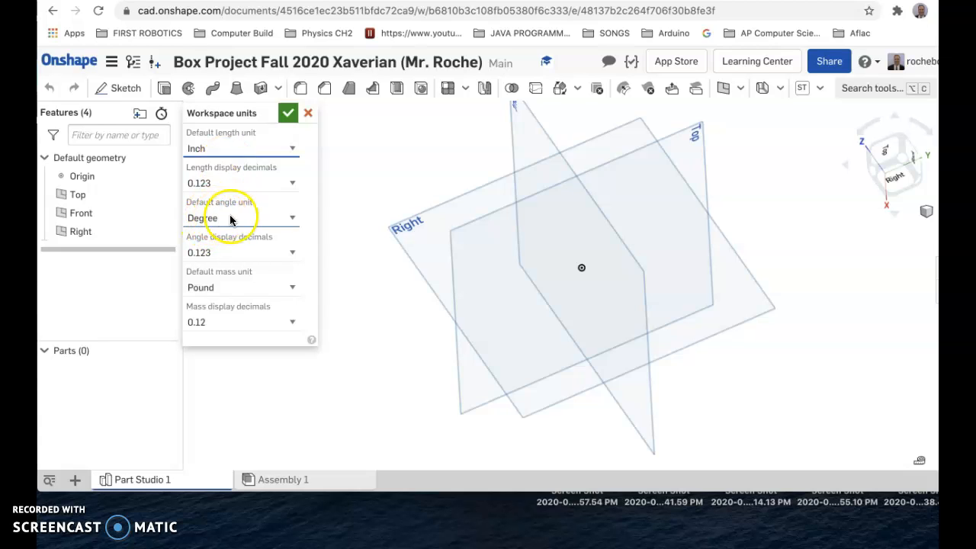
left_click(289, 221)
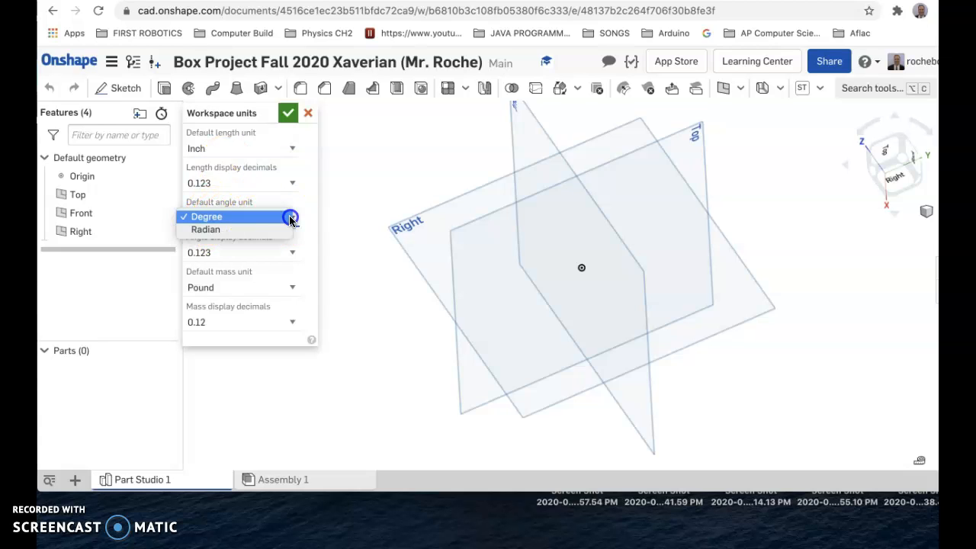
left_click(232, 219)
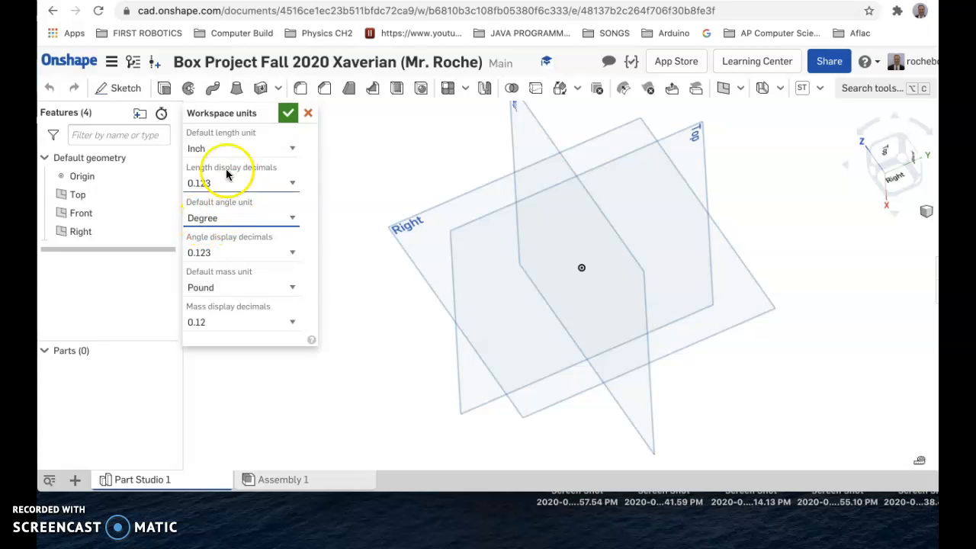
left_click(287, 114)
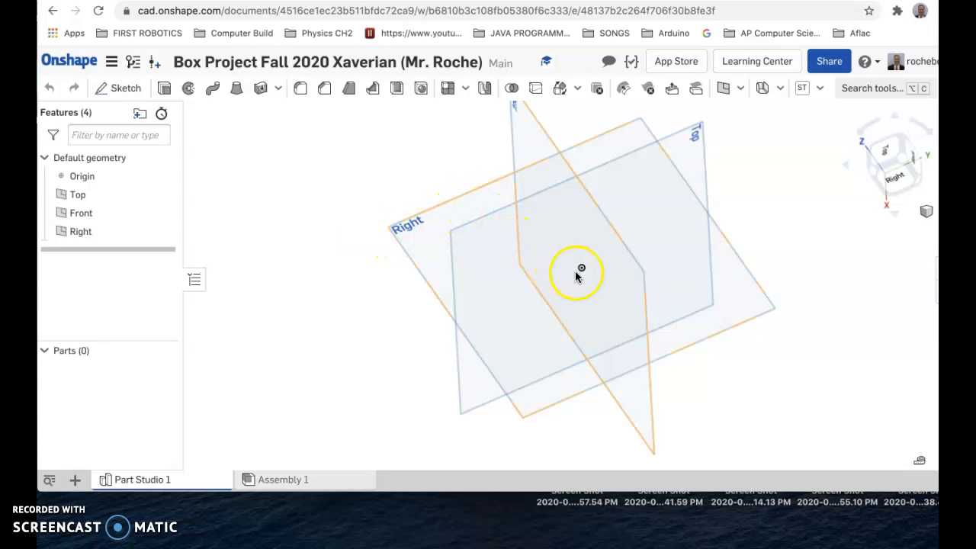
Inspect how the Top, Right and Front planes are oriented by selecting them, and clear the selection
right_click_drag(799, 393, 865, 297)
left_click(612, 262)
left_click(507, 218)
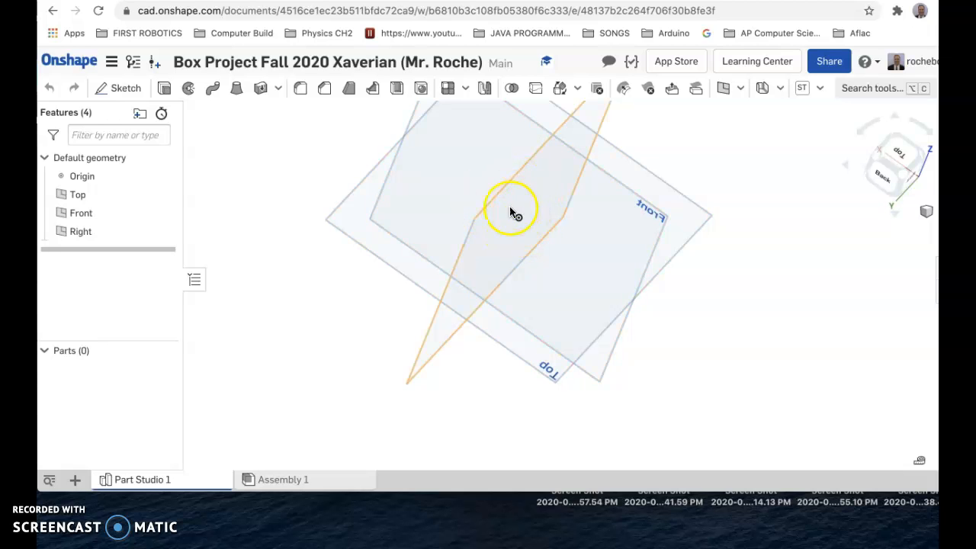
right_click(502, 336)
left_click(302, 261)
left_click(364, 226)
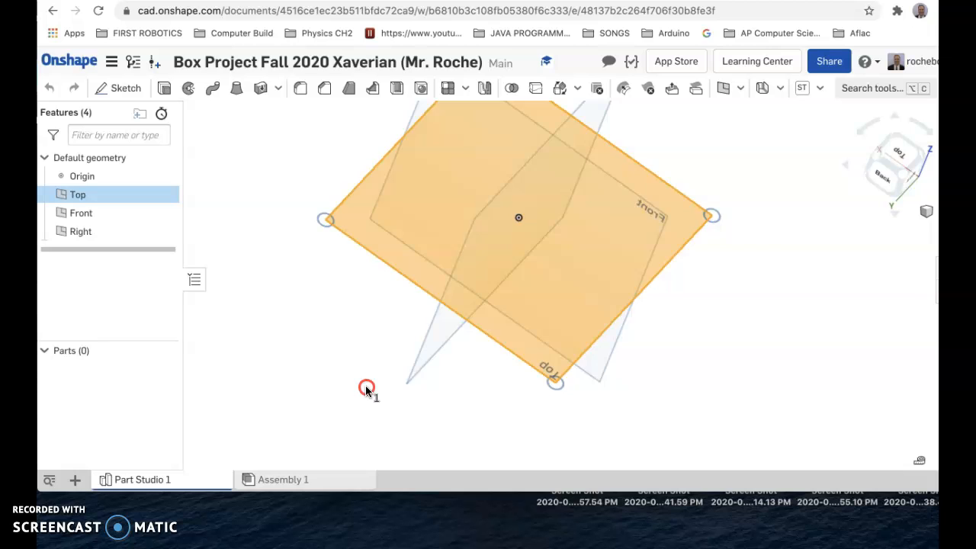
right_click_drag(365, 385, 361, 364)
left_click(447, 385)
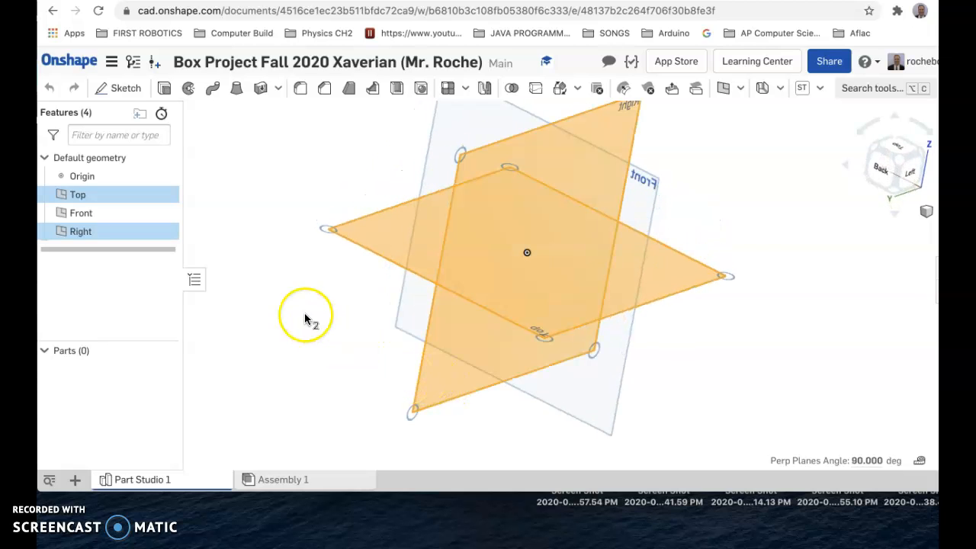
left_click(280, 297)
left_click(356, 223)
left_click(443, 134)
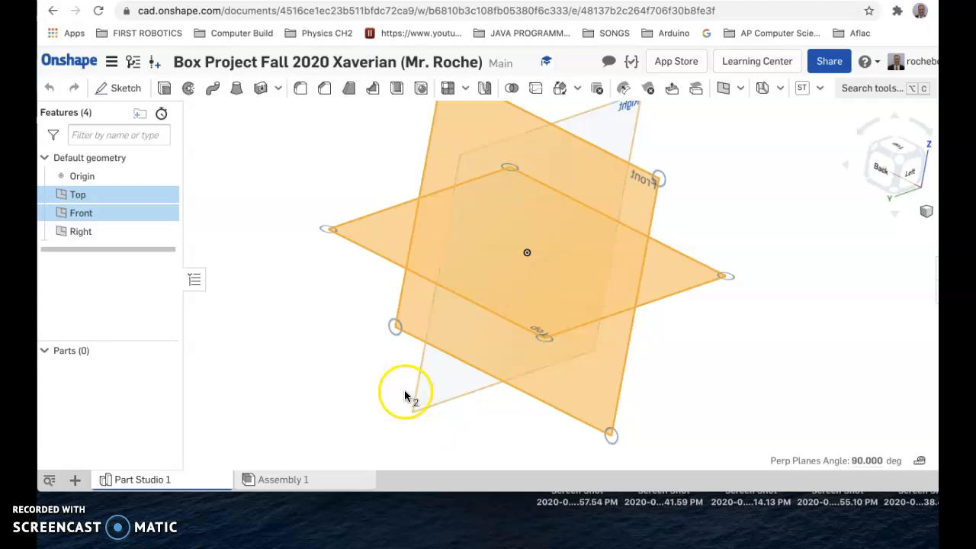
left_click(426, 389)
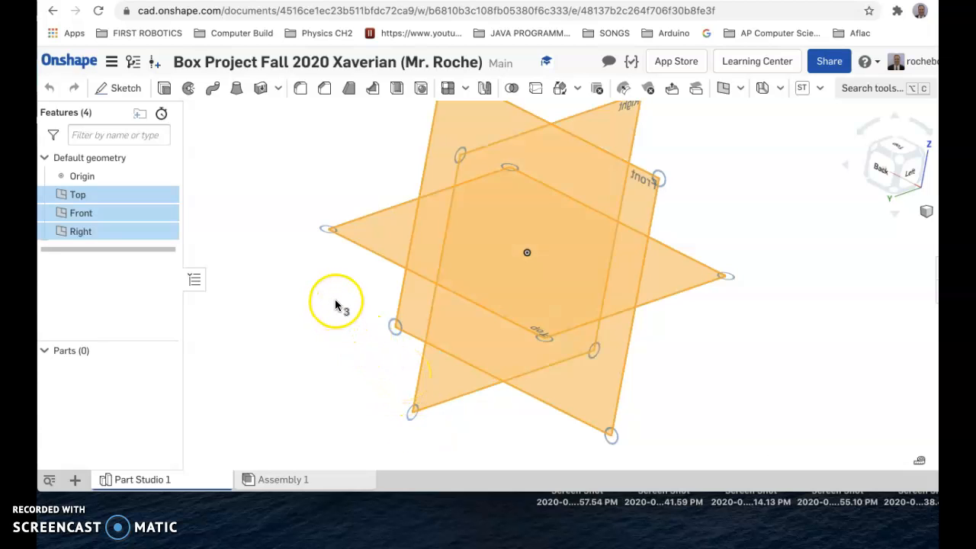
left_click(324, 321)
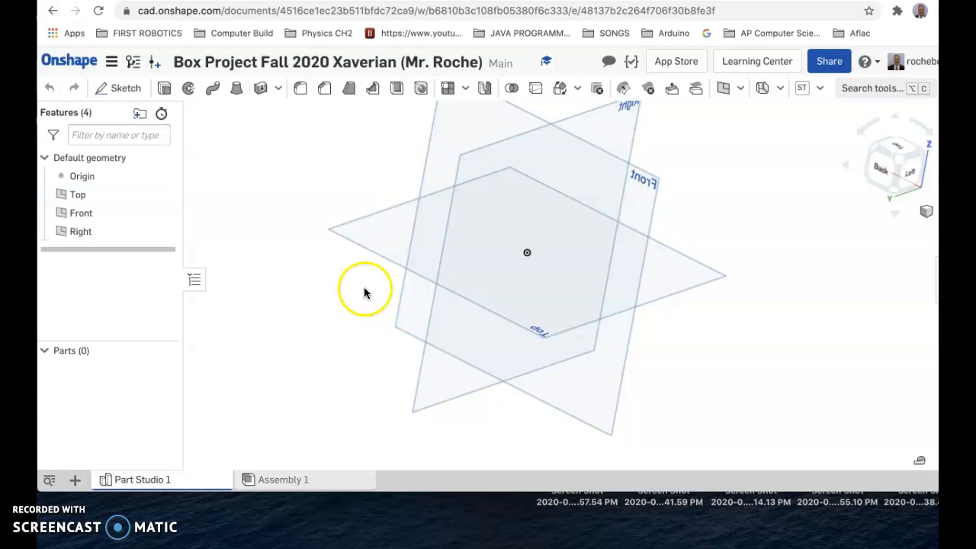
Create a new sketch on the Top plane, name it Box Bottom and accept it
left_click(369, 239)
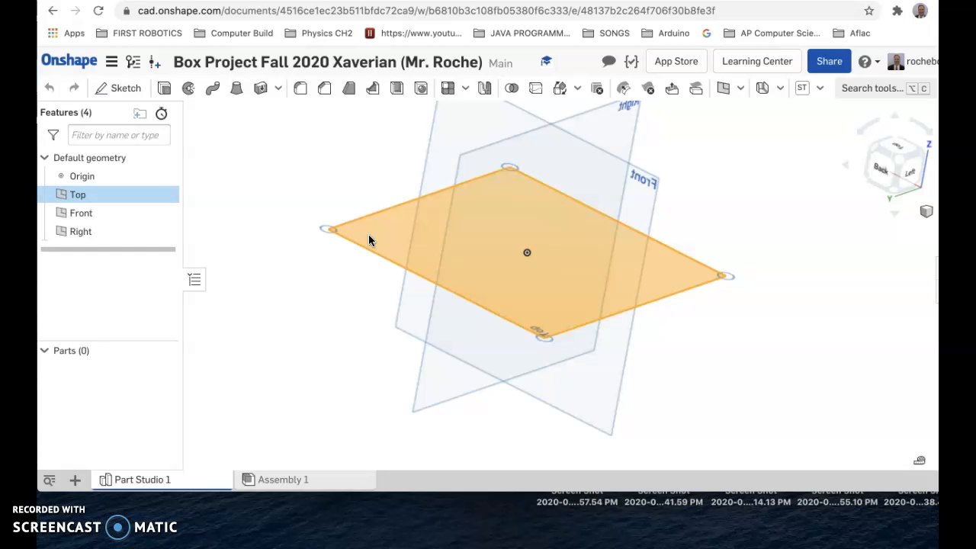
right_click(369, 238)
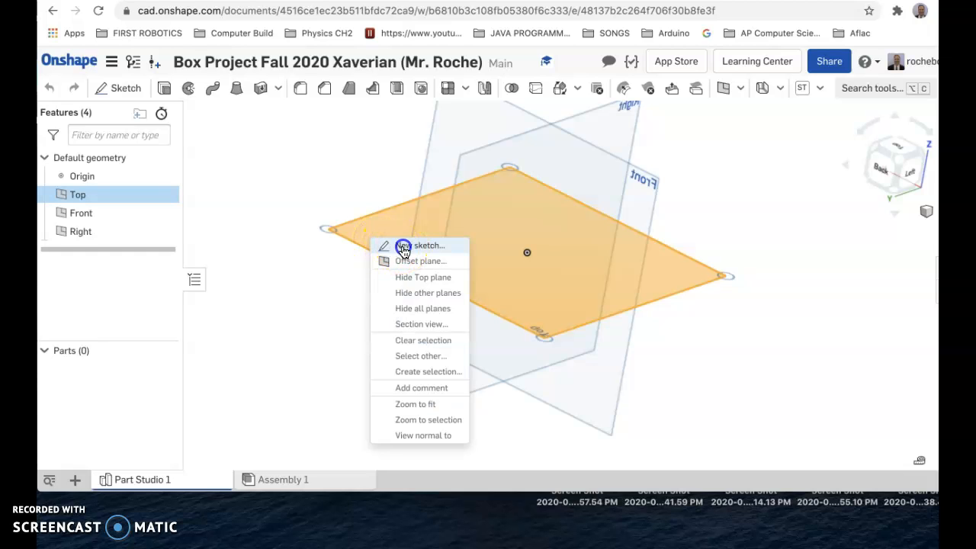
left_click(403, 245)
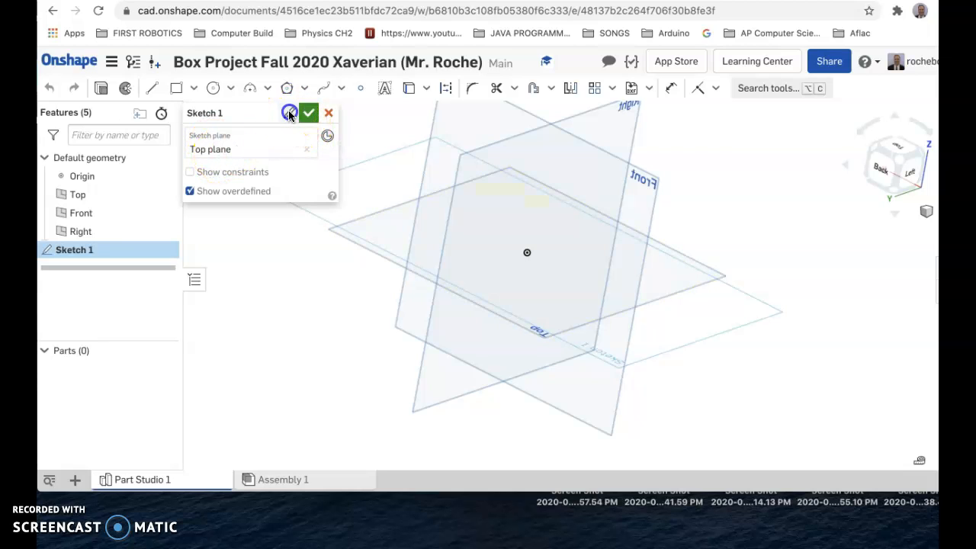
left_click(290, 114)
type("Box Bottom")
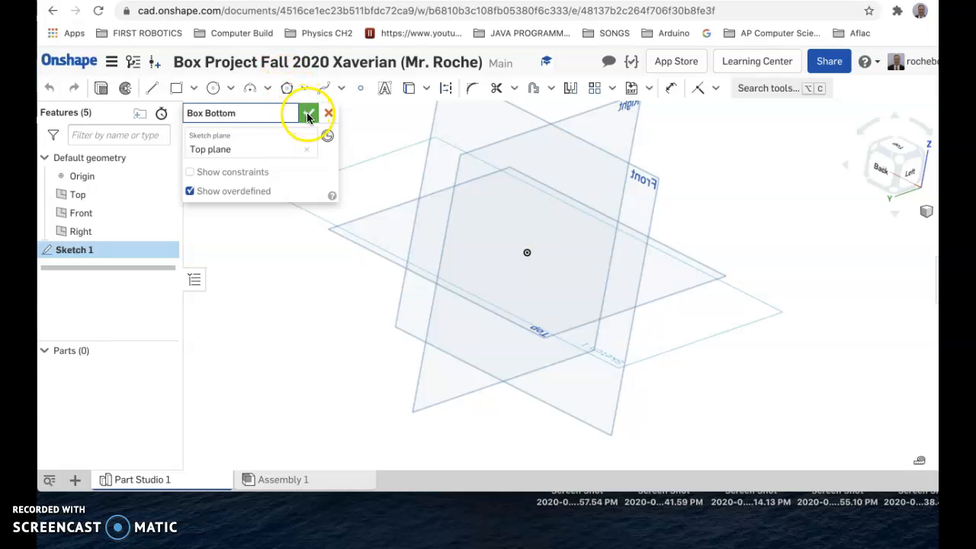
left_click(308, 113)
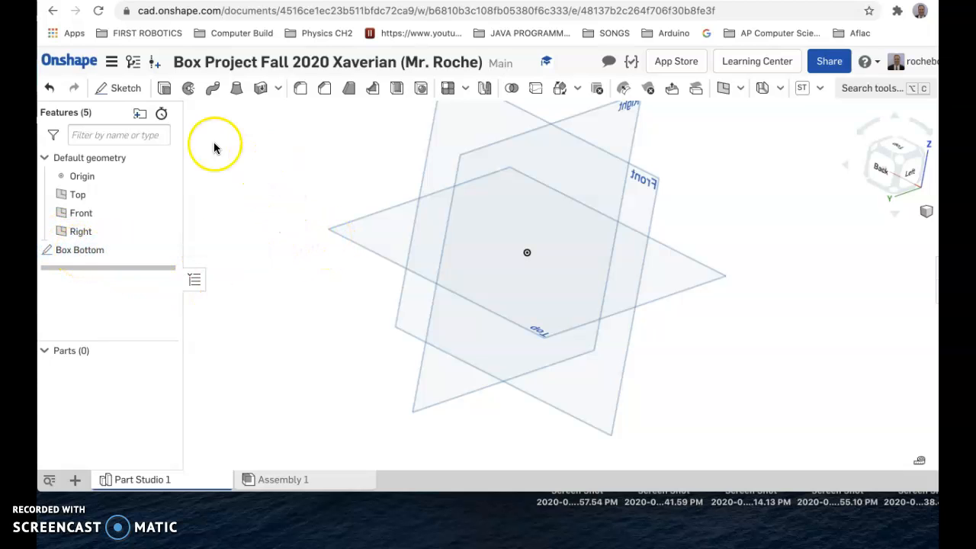
Reopen the Box Bottom sketch for editing
left_click(81, 253)
double_click(82, 253)
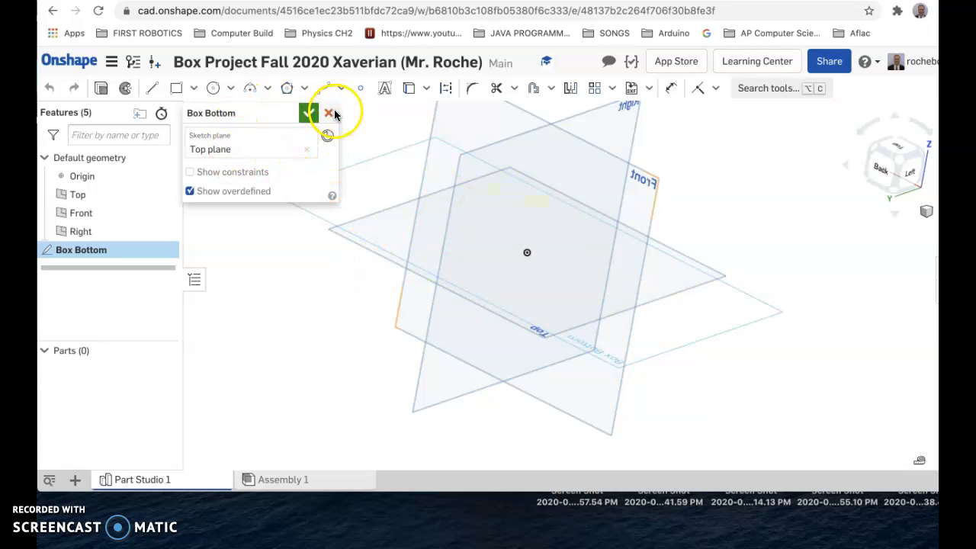
left_click(307, 114)
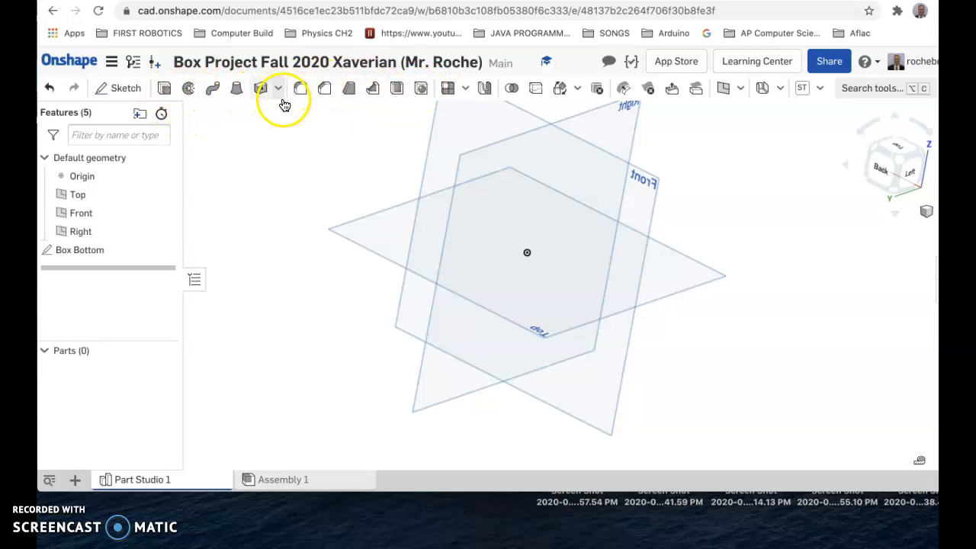
double_click(88, 251)
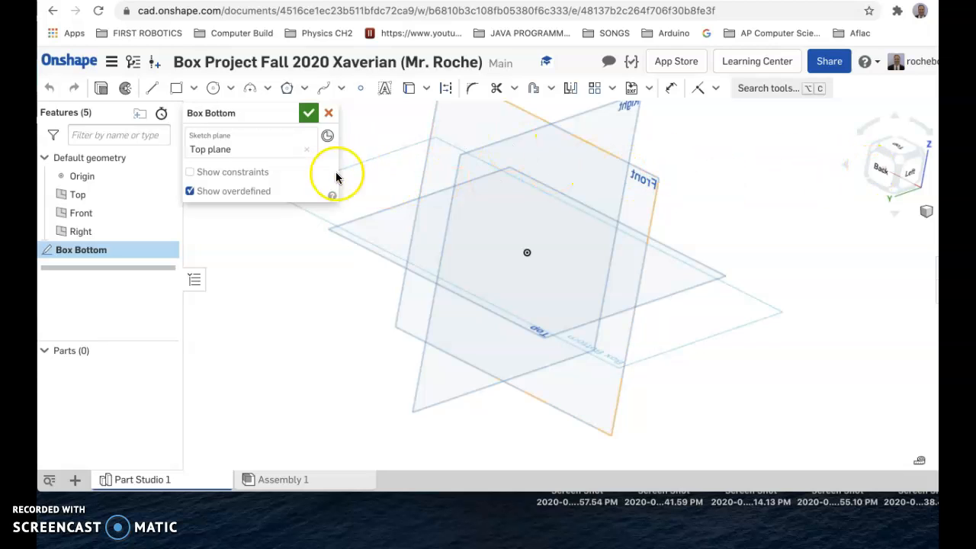
View the Box Bottom sketch normal to its plane and turn it so the Top label reads upright
right_click(384, 193)
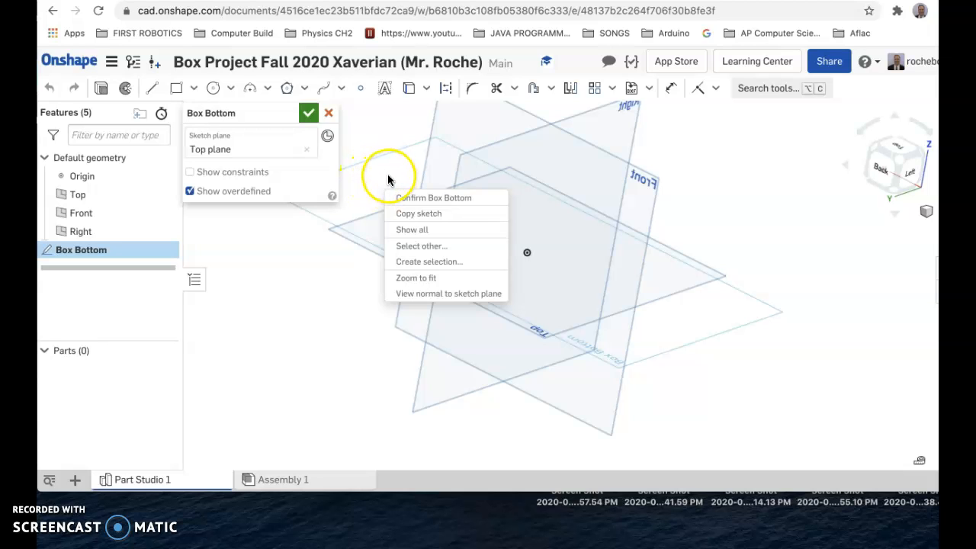
left_click(443, 294)
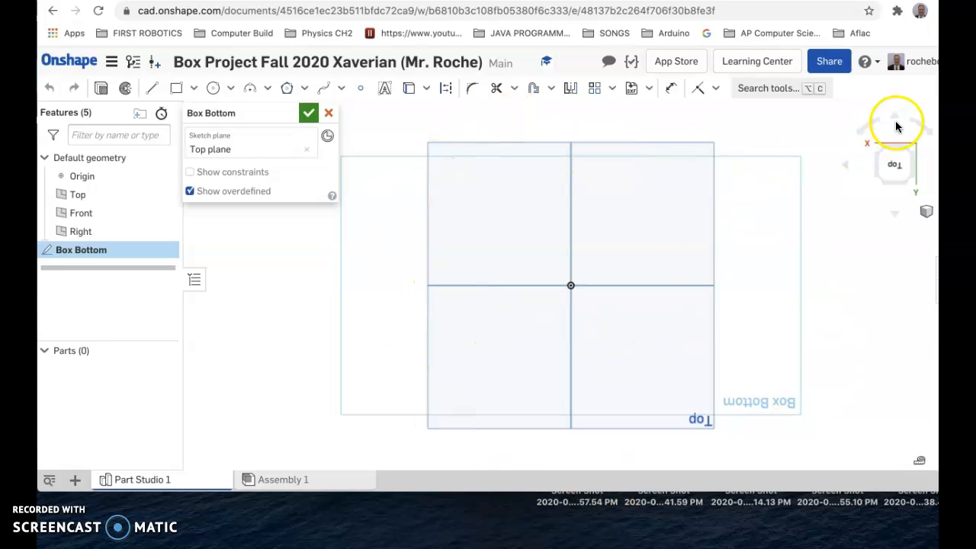
left_click(869, 126)
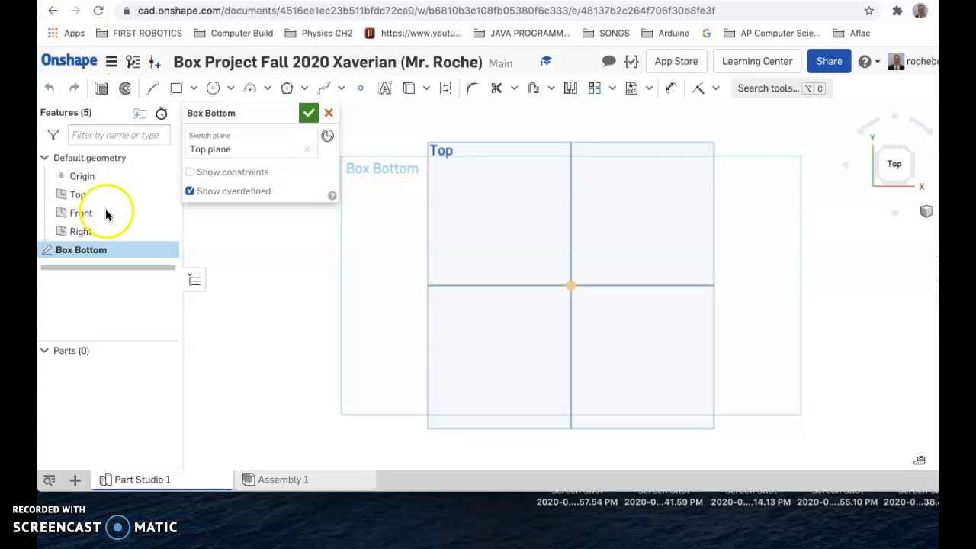
Try a corner rectangle about 4.28 by 3.27 in around the origin, and undo it
left_click(194, 89)
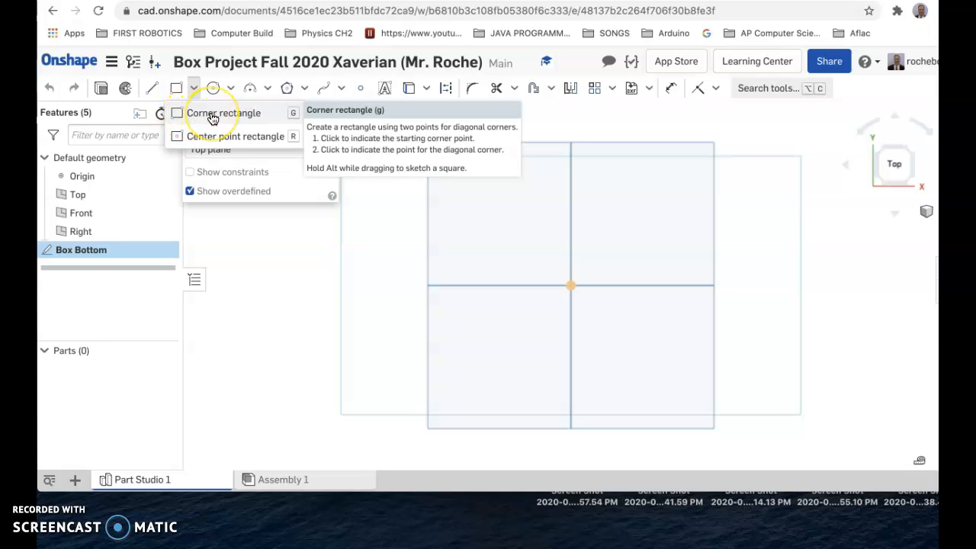
left_click(213, 114)
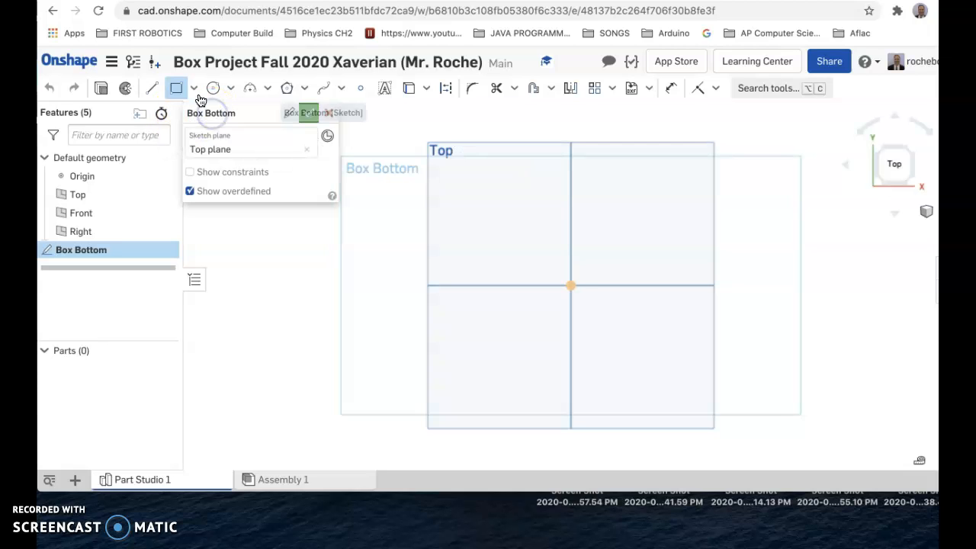
left_click(454, 195)
left_click(658, 350)
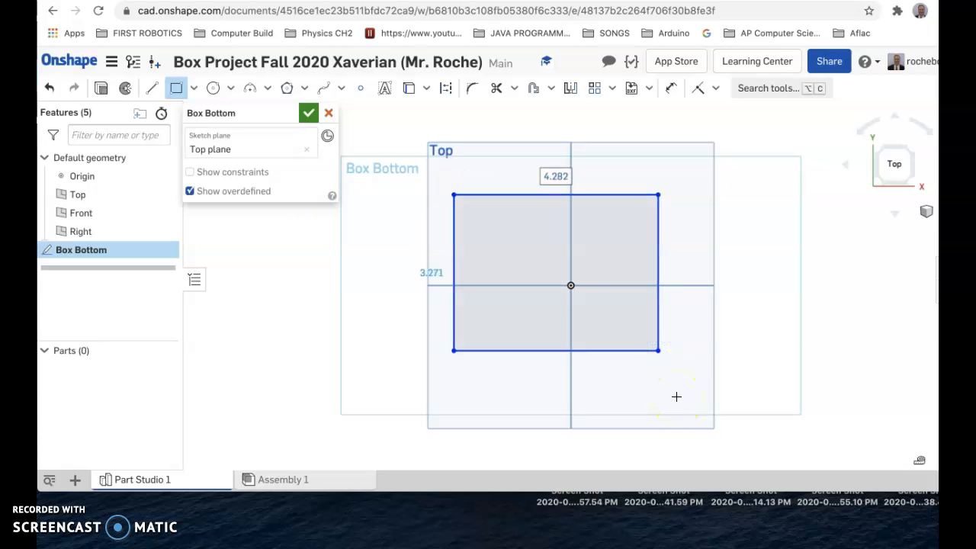
left_click(661, 363)
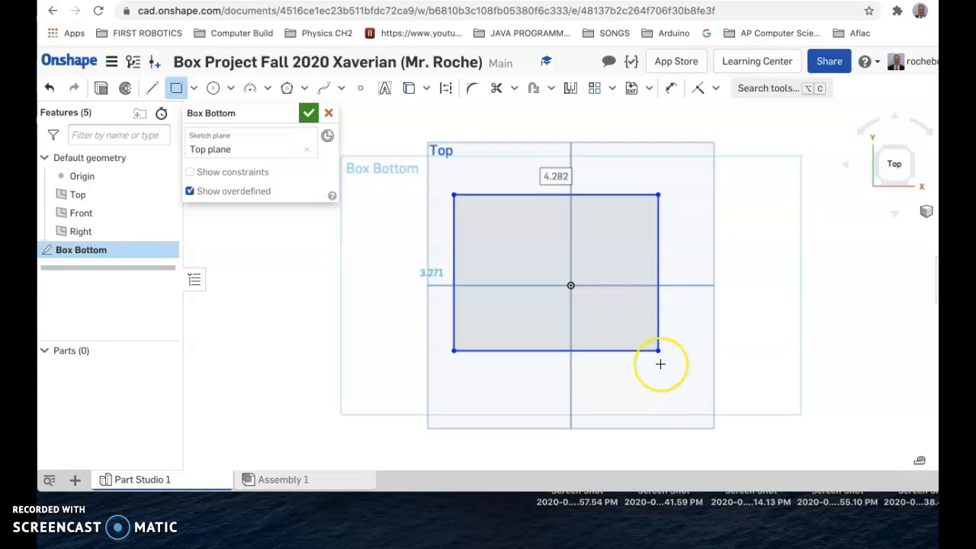
key("ctrl+z")
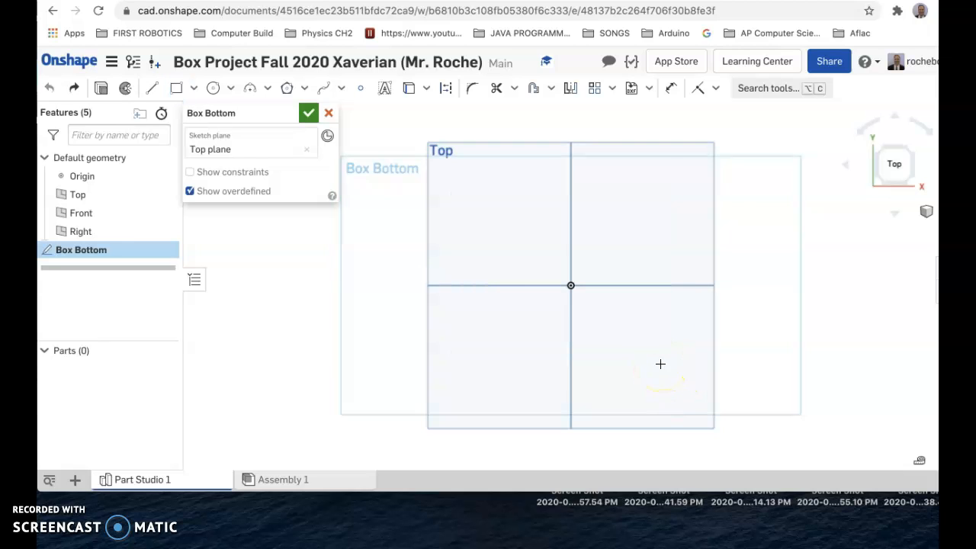
Draw a center point rectangle about 4.25 by 3.27 in, centered on the origin
left_click(195, 93)
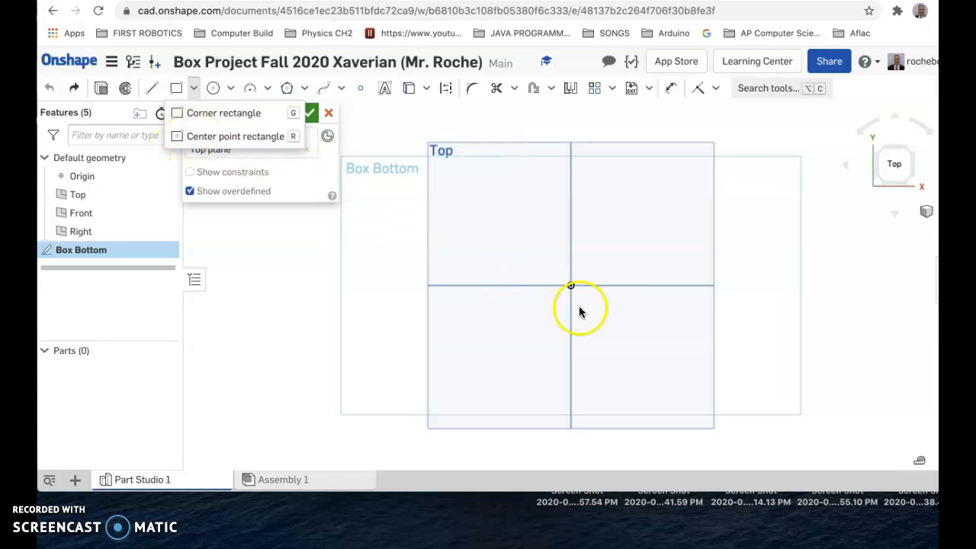
left_click(208, 135)
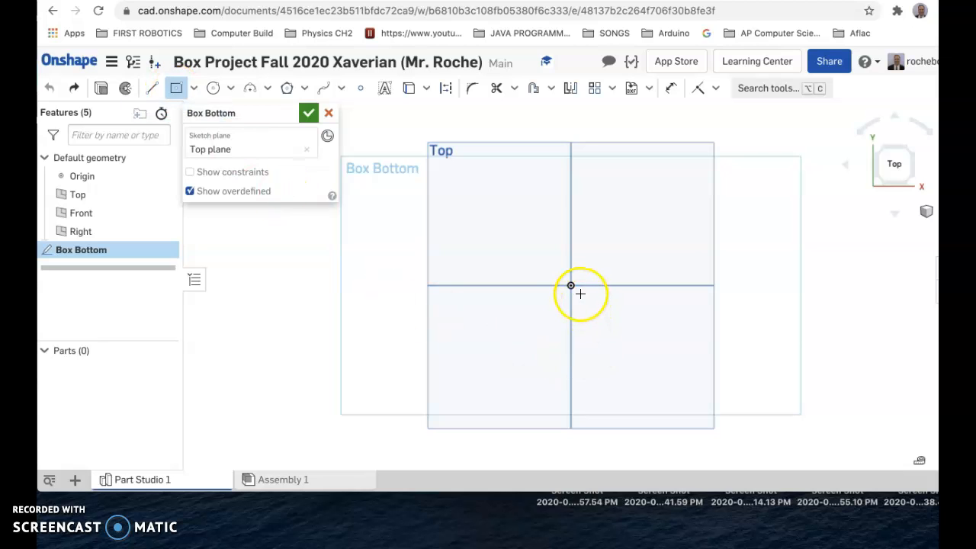
left_click(572, 285)
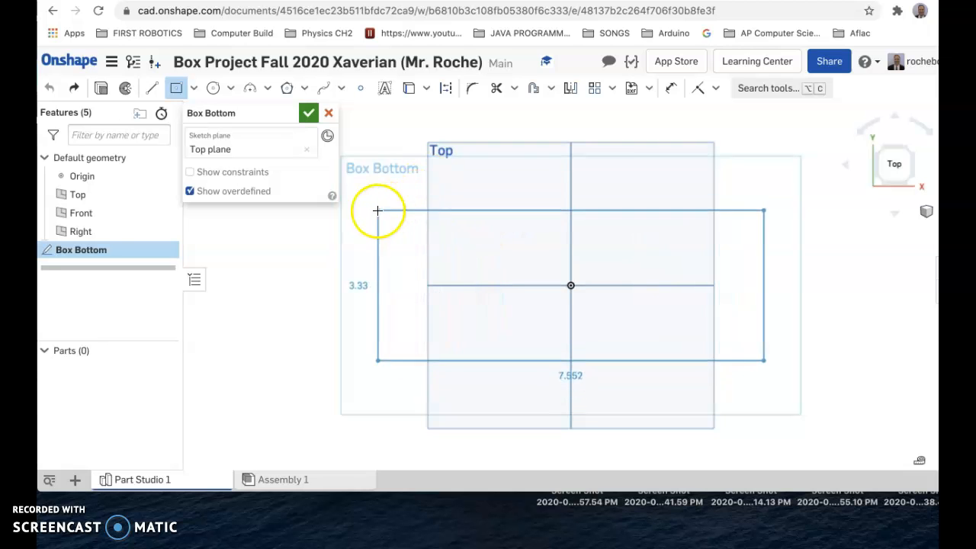
left_click(469, 207)
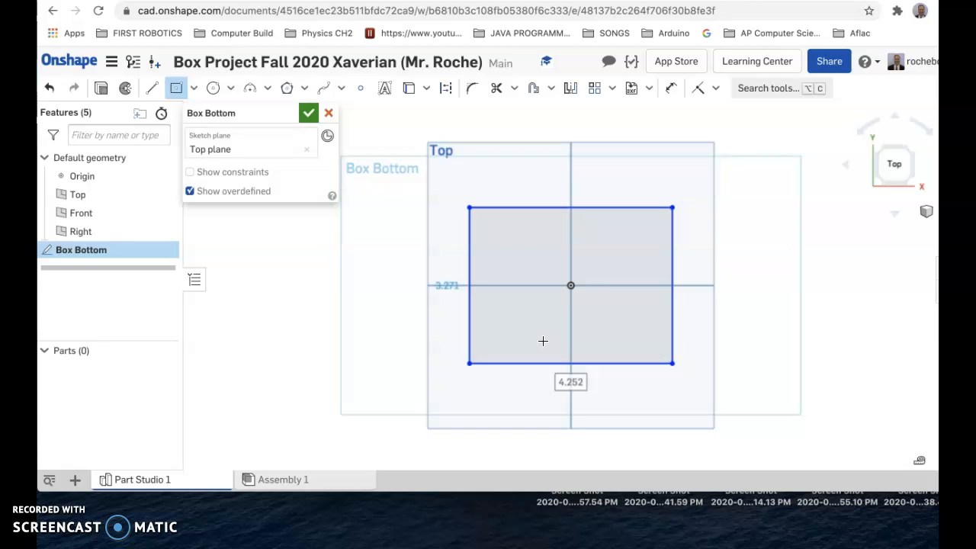
Set the rectangle's width to 4 in and its height to 3.5 in, and leave the rectangle tool
double_click(573, 391)
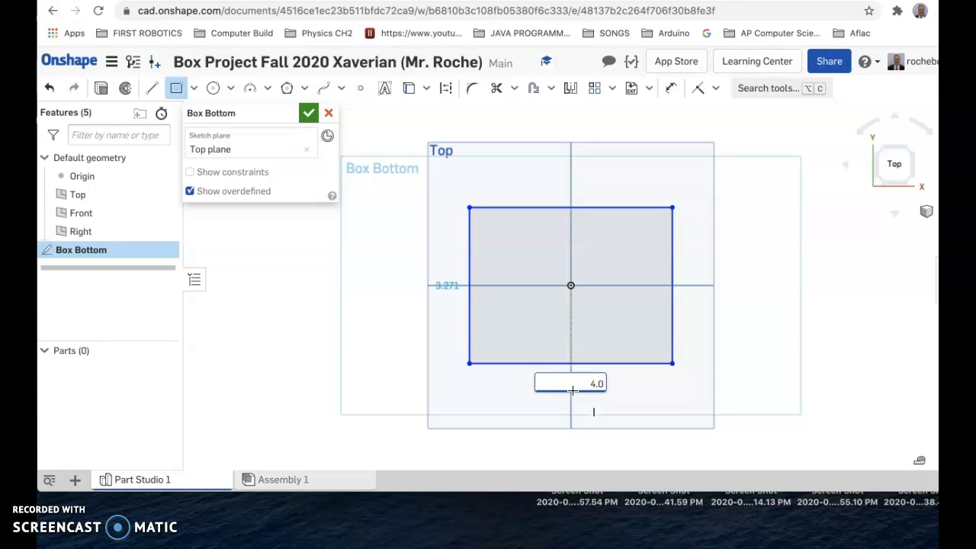
key("Return")
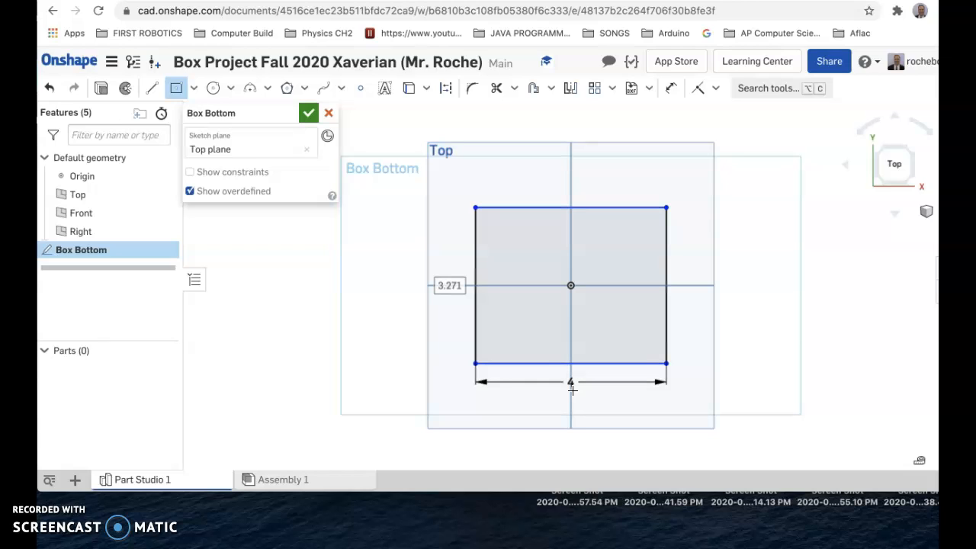
type("0")
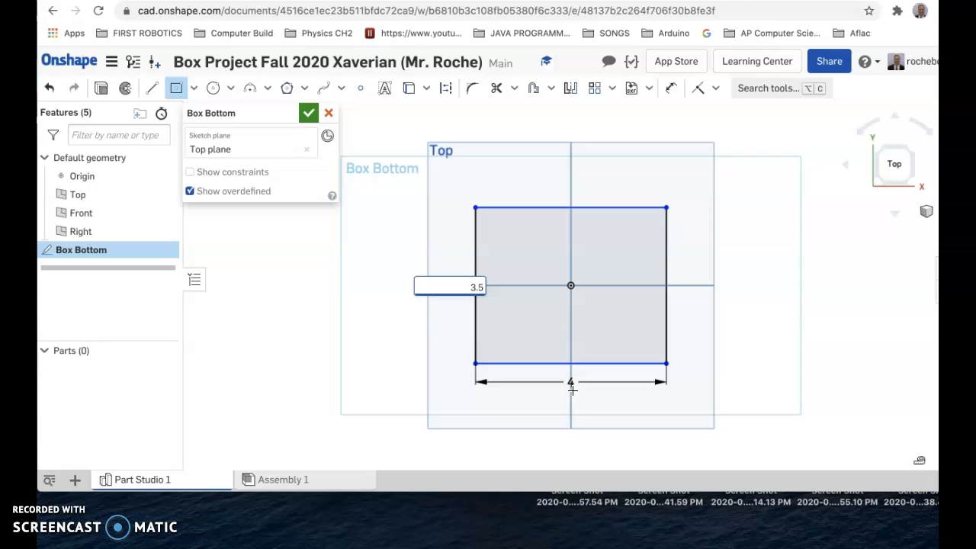
key("Return")
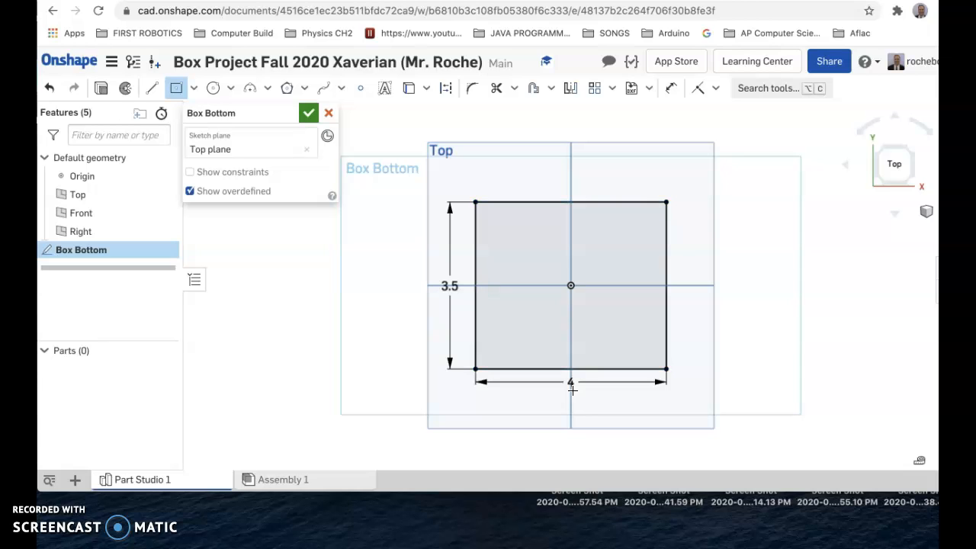
left_click(623, 440)
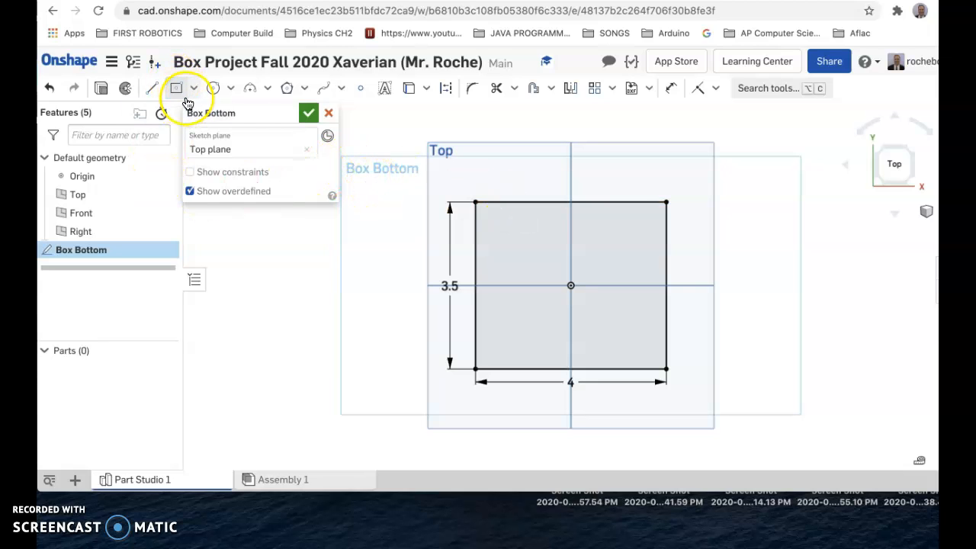
Try to move the rectangle's right edge outward, and set its width dimension to 10 in
left_click(536, 202)
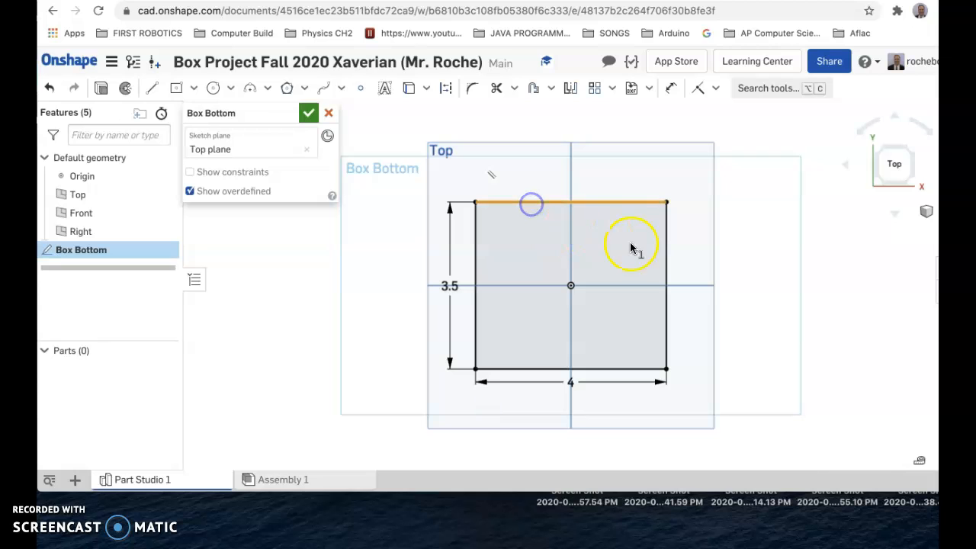
left_click_drag(664, 259, 707, 279)
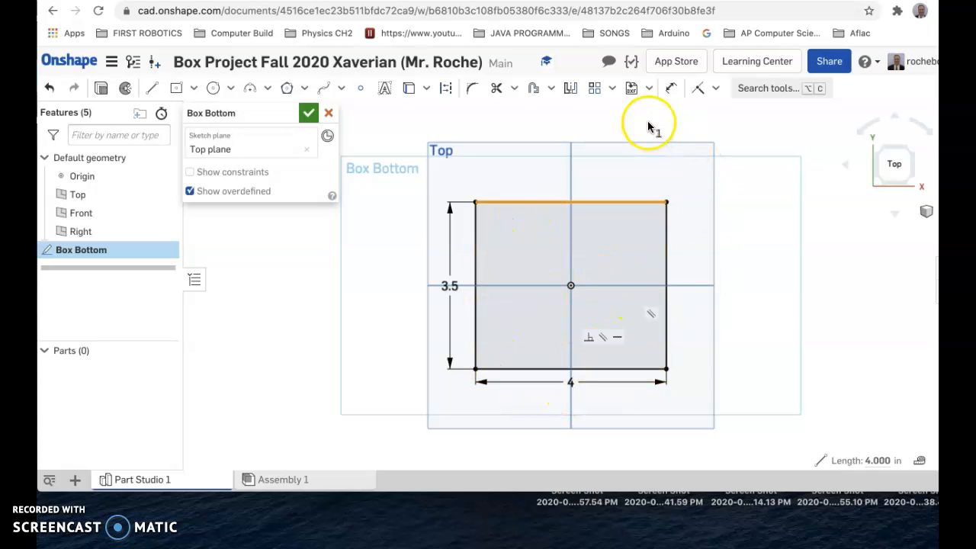
left_click(672, 89)
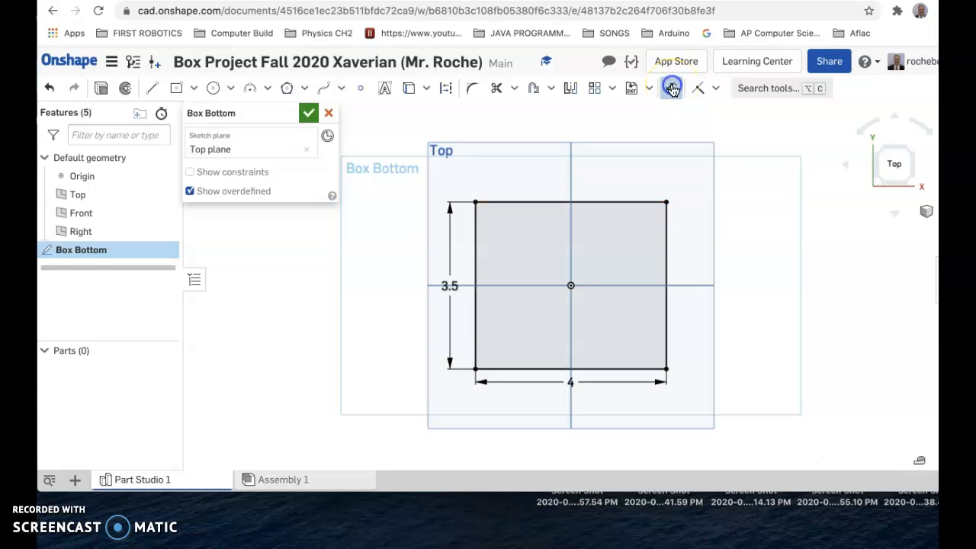
left_click(571, 382)
left_click(578, 382)
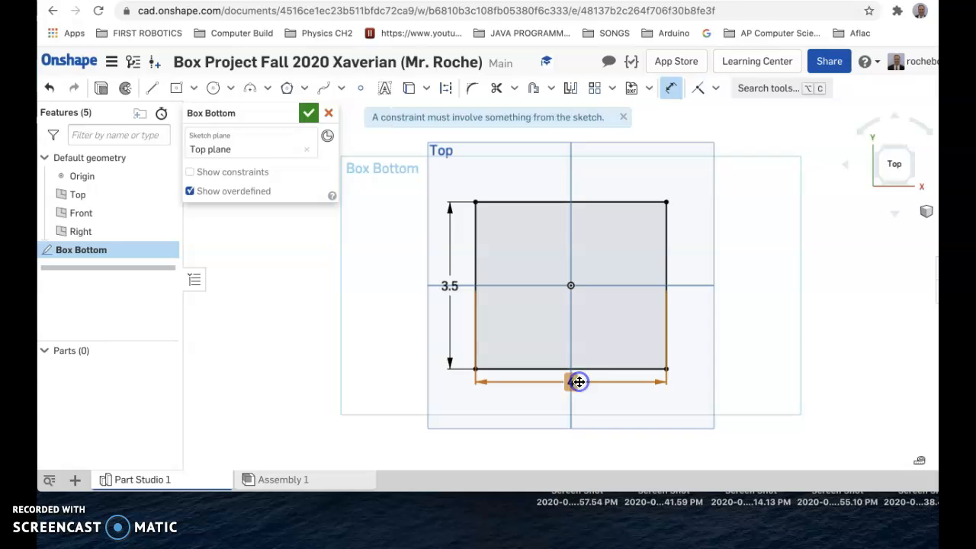
double_click(571, 382)
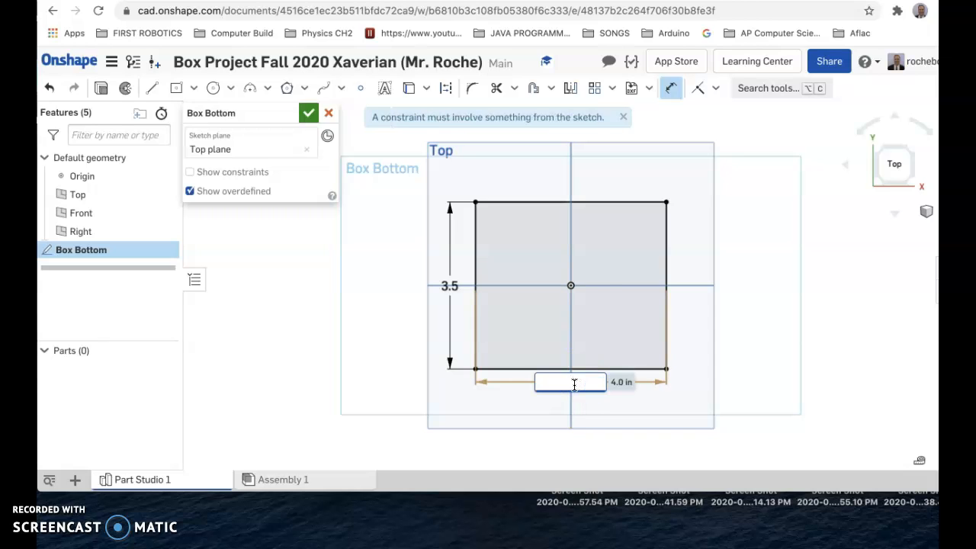
type("10")
key("Return")
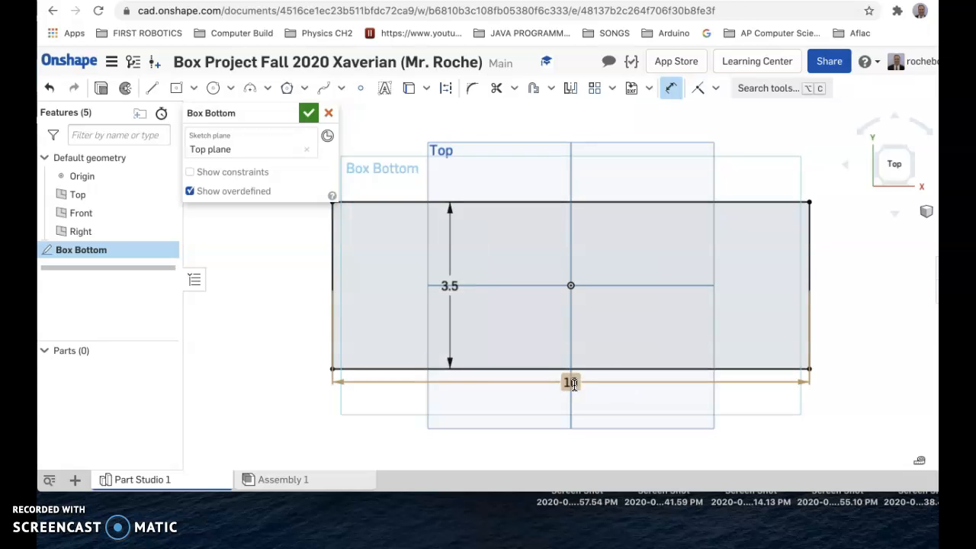
Set the rectangle's width dimension to 3.5 in and accept the Box Bottom sketch
left_click(571, 374)
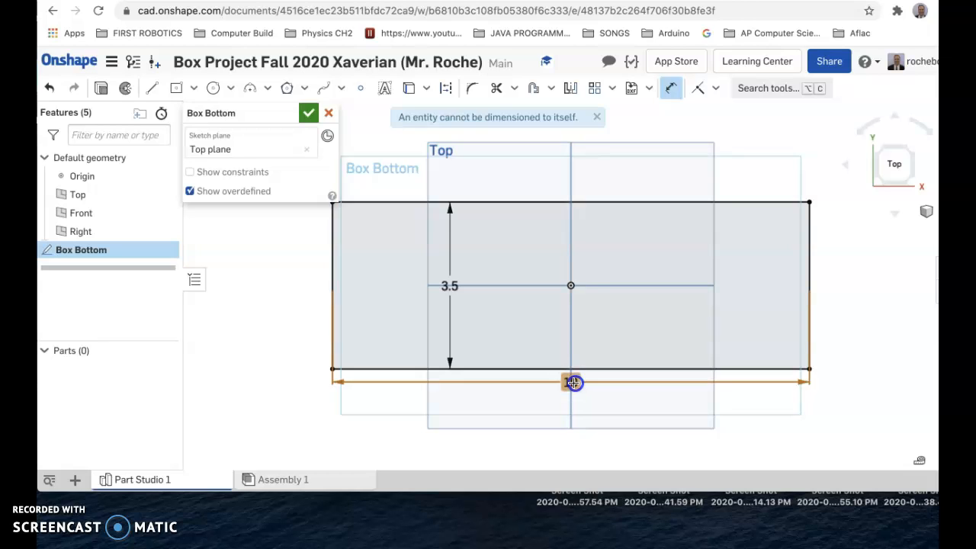
left_click(572, 383)
double_click(571, 383)
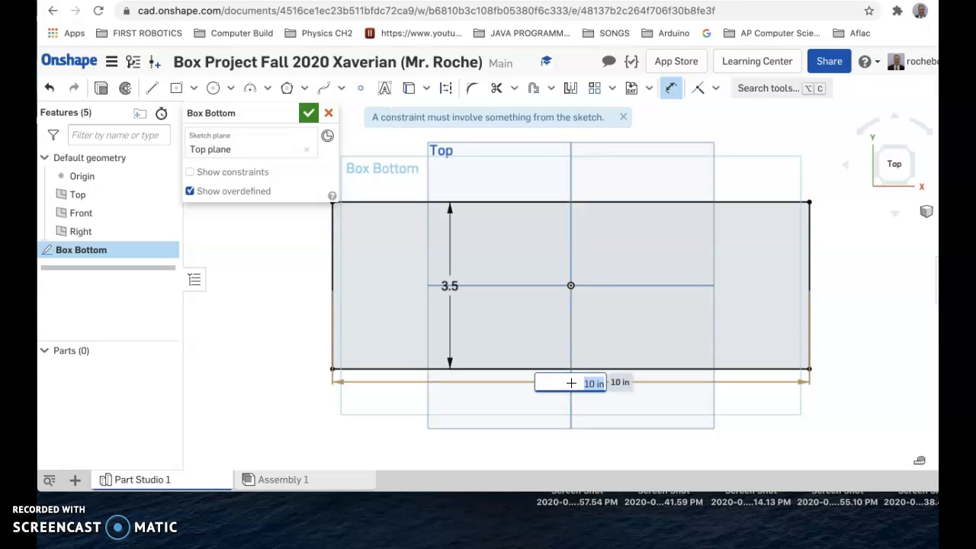
key("BackSpace")
type("3.5")
key("Return")
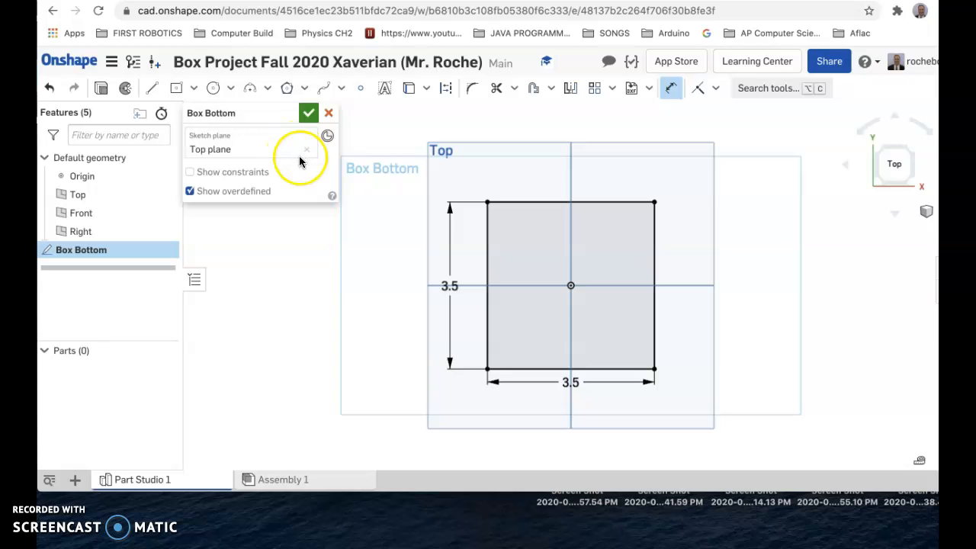
left_click(308, 115)
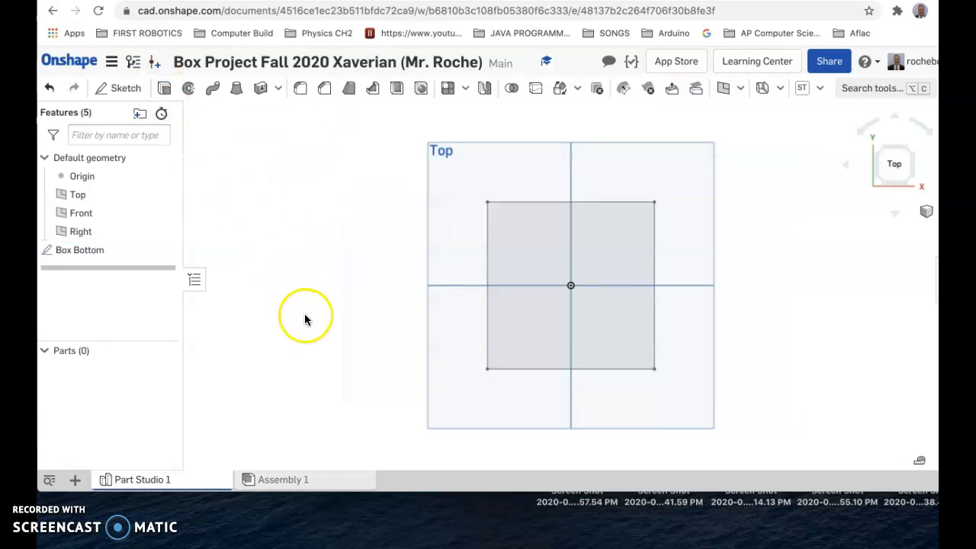
Select the square region of the Box Bottom sketch and extrude it upward as a new blind solid
right_click_drag(323, 334, 266, 268)
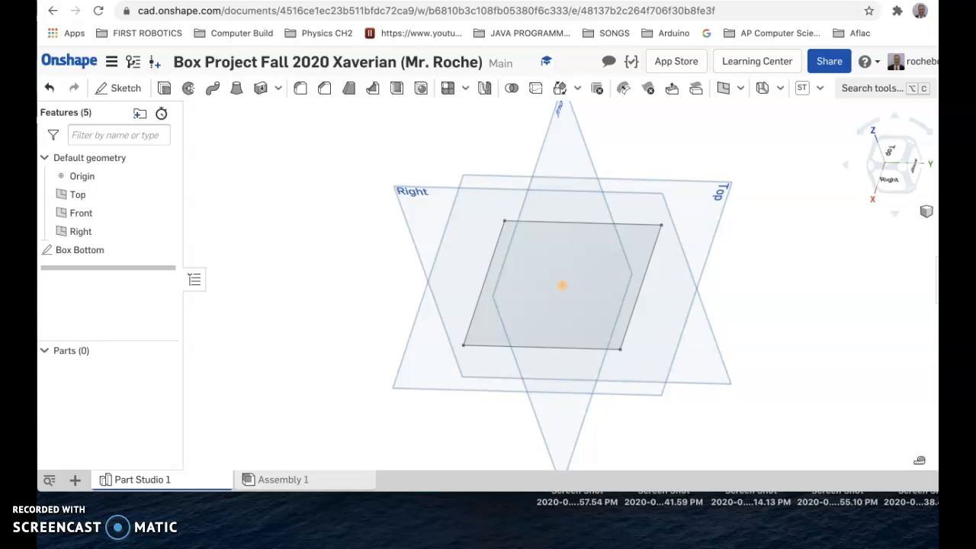
left_click(75, 252)
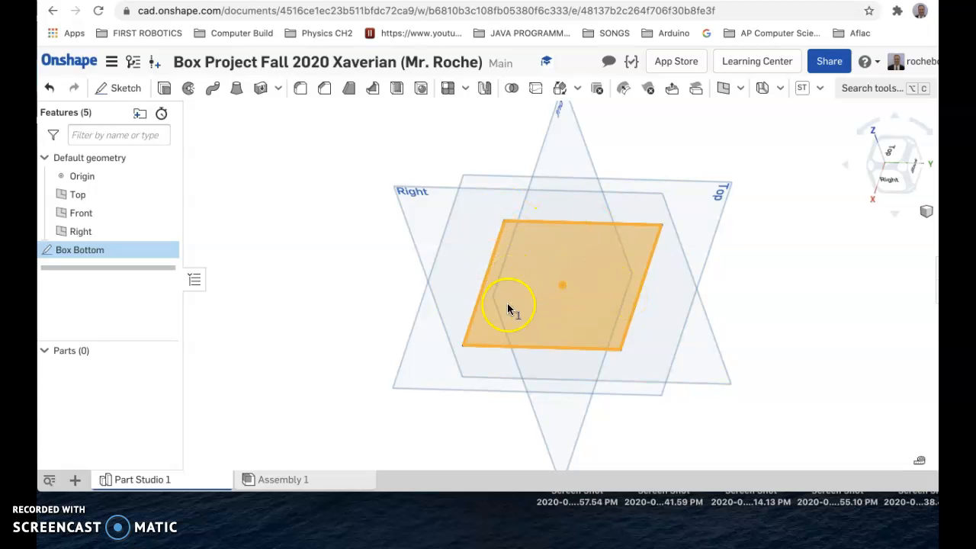
left_click(285, 256)
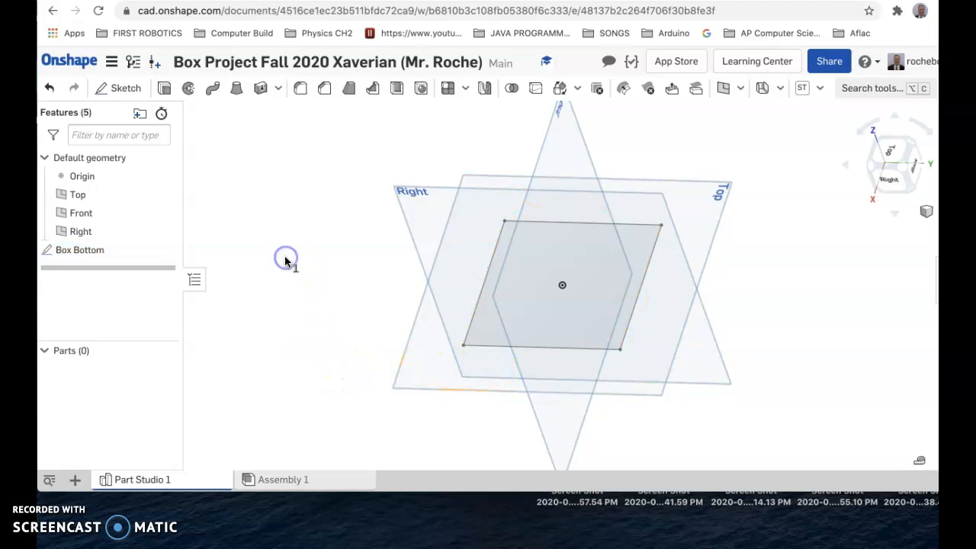
left_click(492, 327)
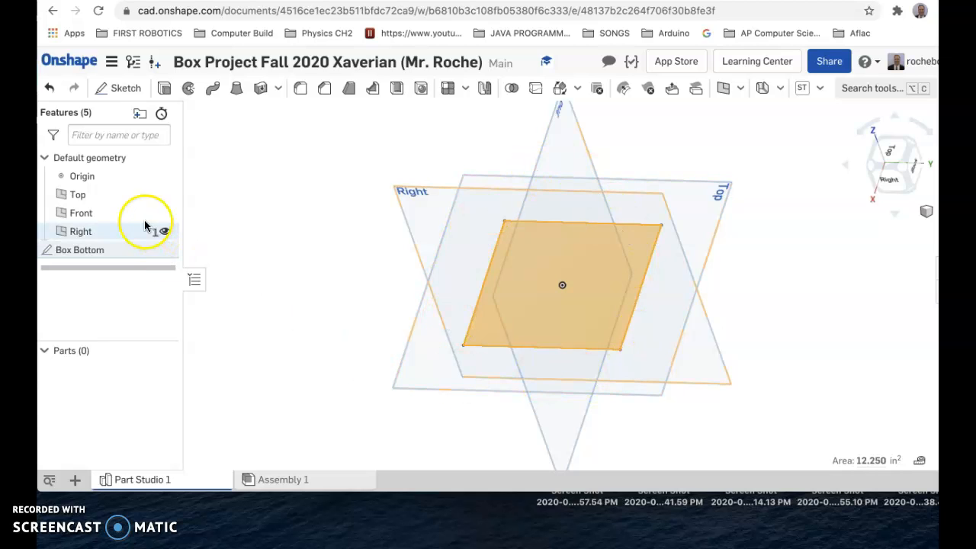
left_click(164, 90)
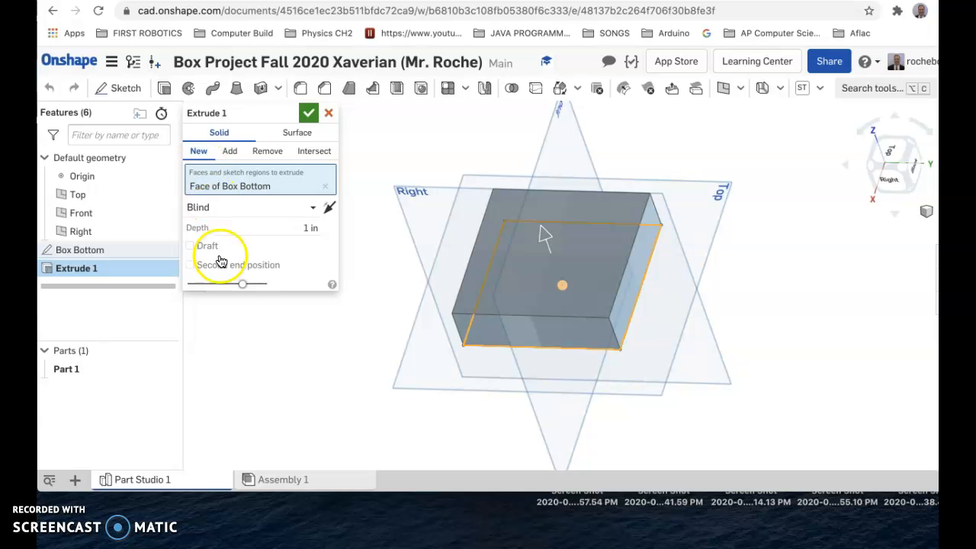
Try extruding the box downward by 1.88 in, and pull the depth back upward to 2.39 in
right_click_drag(315, 388, 403, 368)
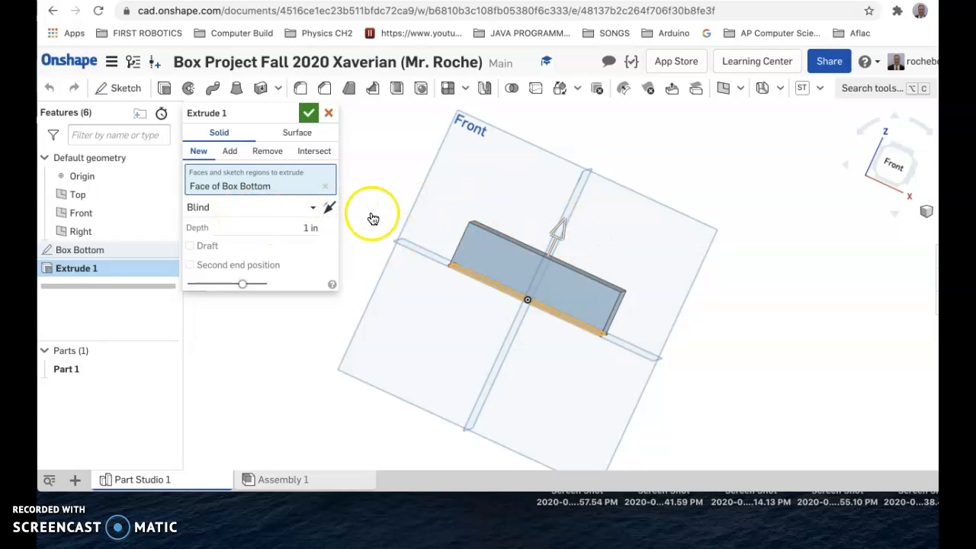
left_click_drag(577, 200, 517, 361)
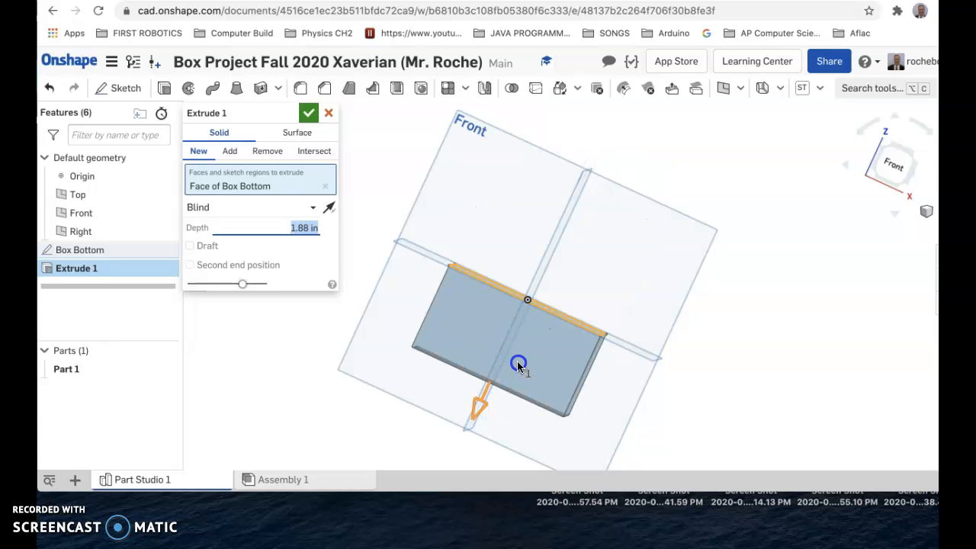
left_click_drag(480, 405, 571, 224)
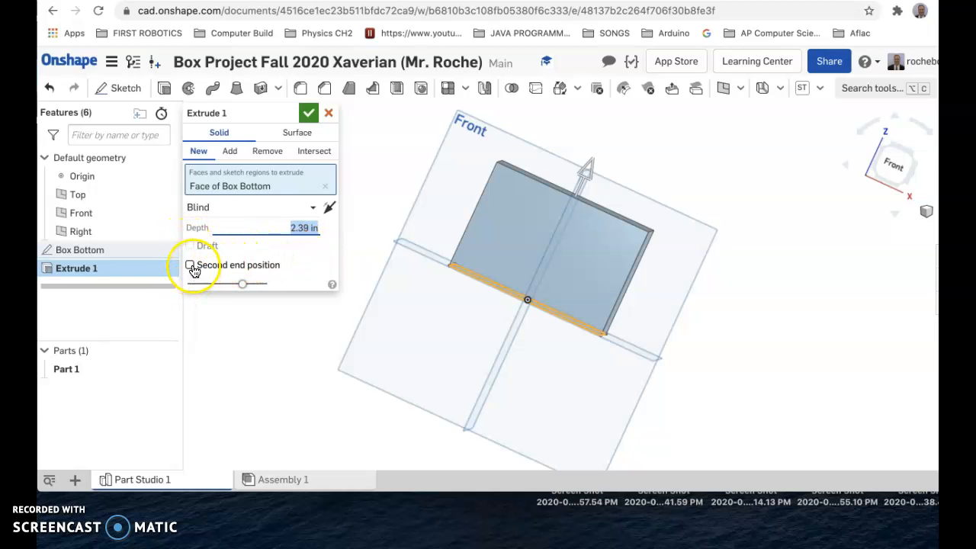
Add a second end position to the extrusion, keep the first end Blind, and set the first end's depth to 1.75 in
left_click(190, 265)
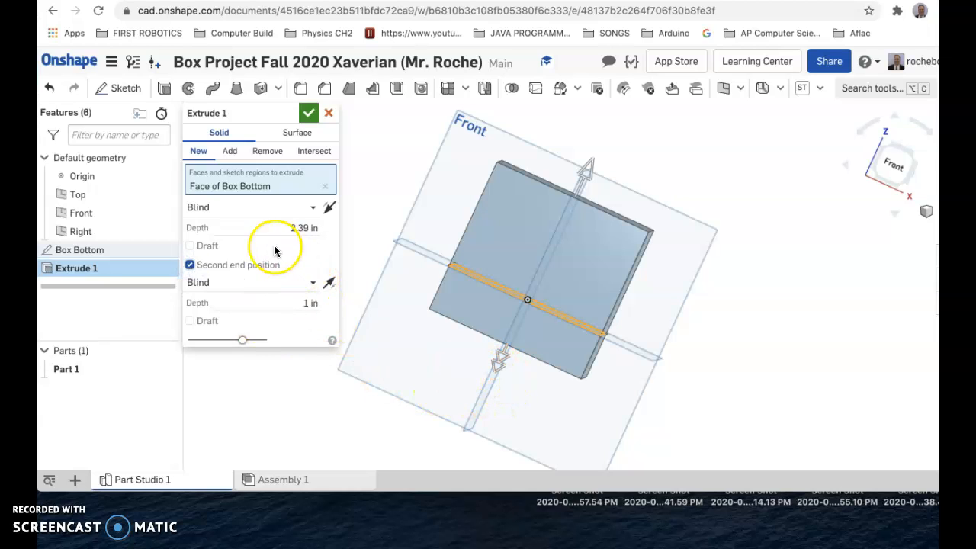
left_click(312, 207)
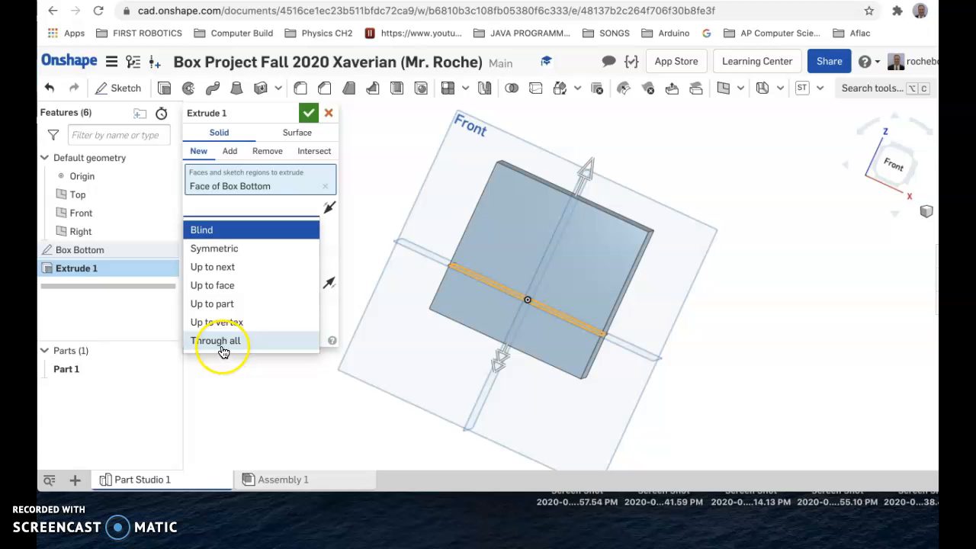
left_click(212, 232)
left_click(285, 227)
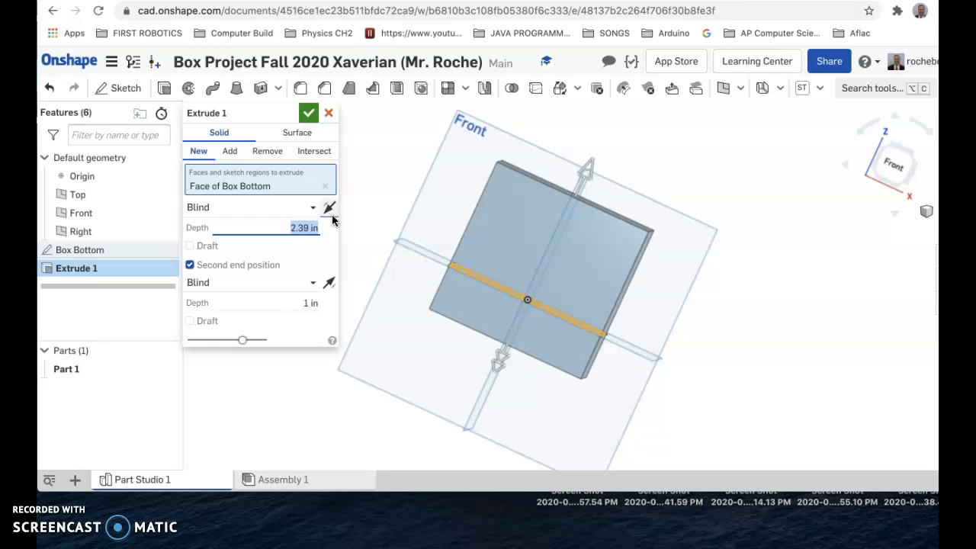
type("1")
type("5")
Set the second end's depth to 1.75 in and accept the extrusion
left_click(299, 303)
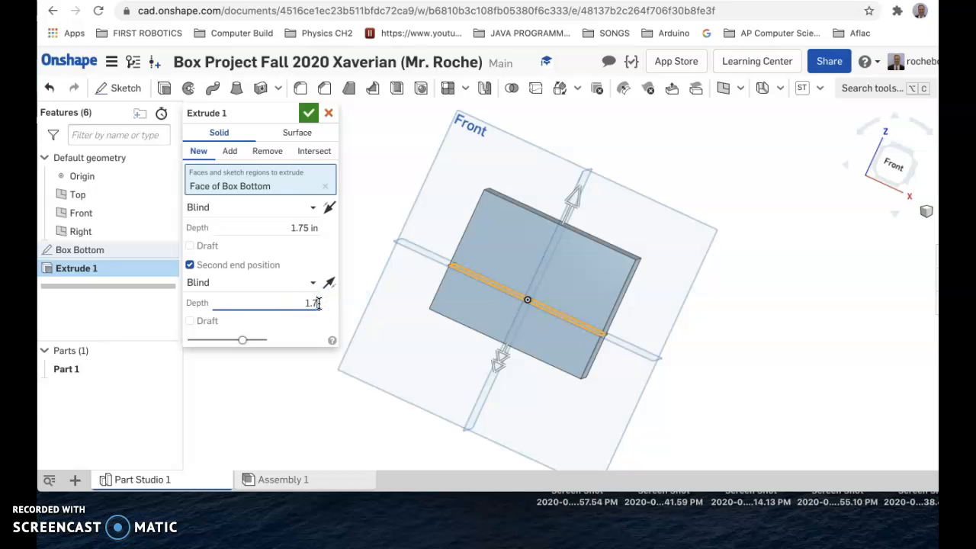
type("1.75")
key("Return")
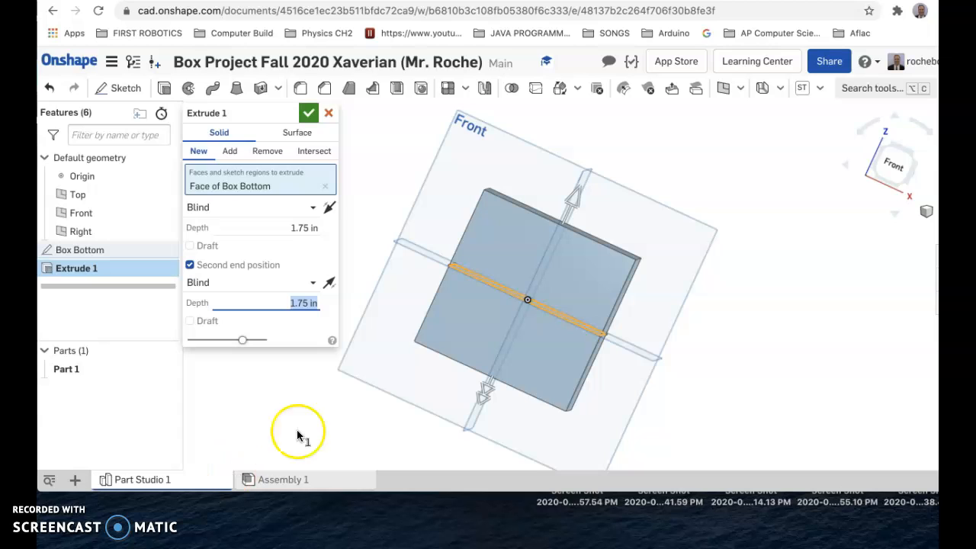
left_click(309, 112)
Start a Shell feature on the extruded cube and open its shell thickness for editing
right_click_drag(712, 348, 355, 233)
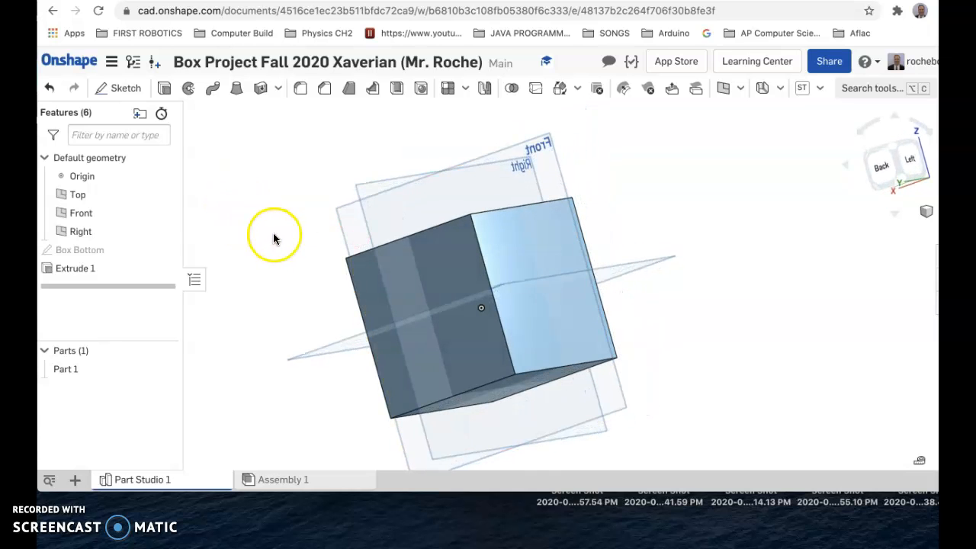
right_click_drag(290, 283, 390, 241)
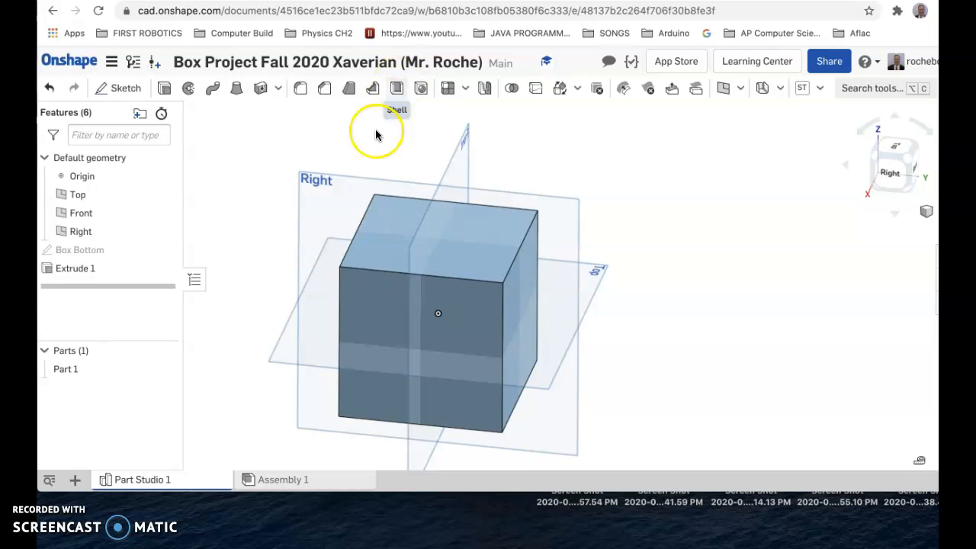
left_click(83, 269)
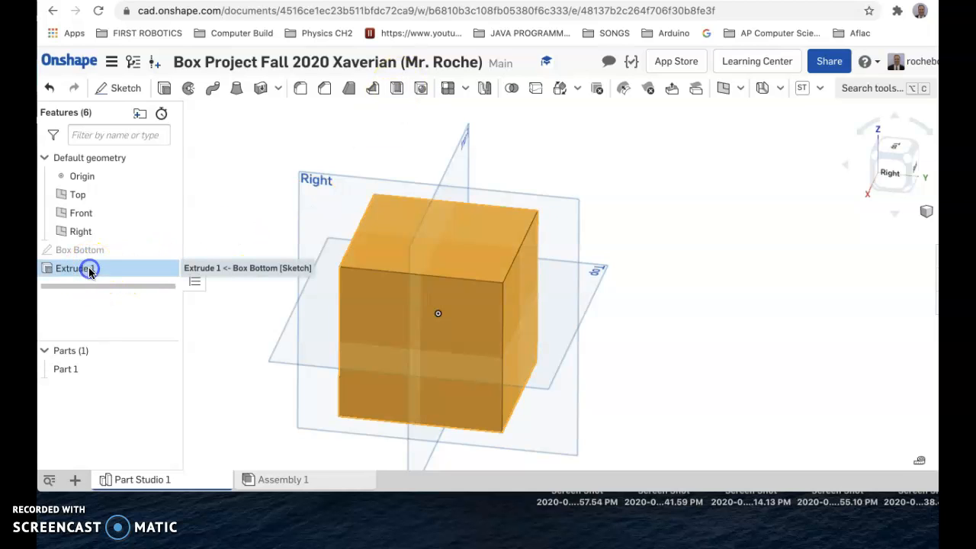
left_click(397, 89)
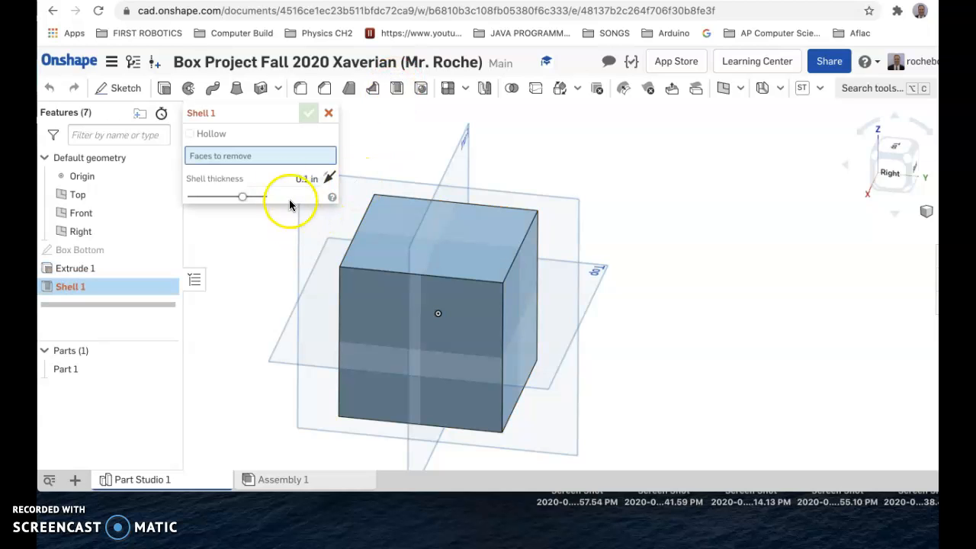
double_click(304, 180)
right_click_drag(717, 395, 681, 411)
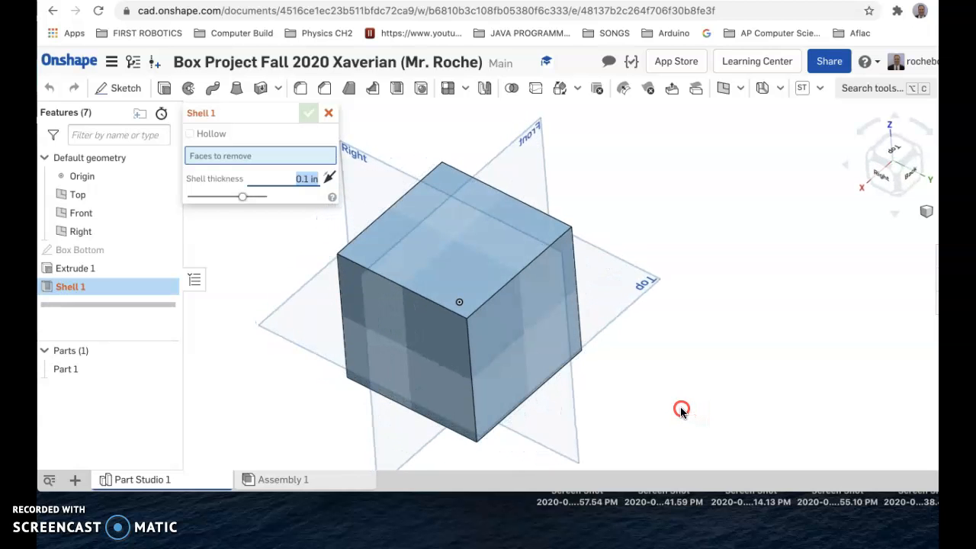
Try the Shell's Hollow option with the cube as the part to hollow, and turn the option off again
left_click(190, 134)
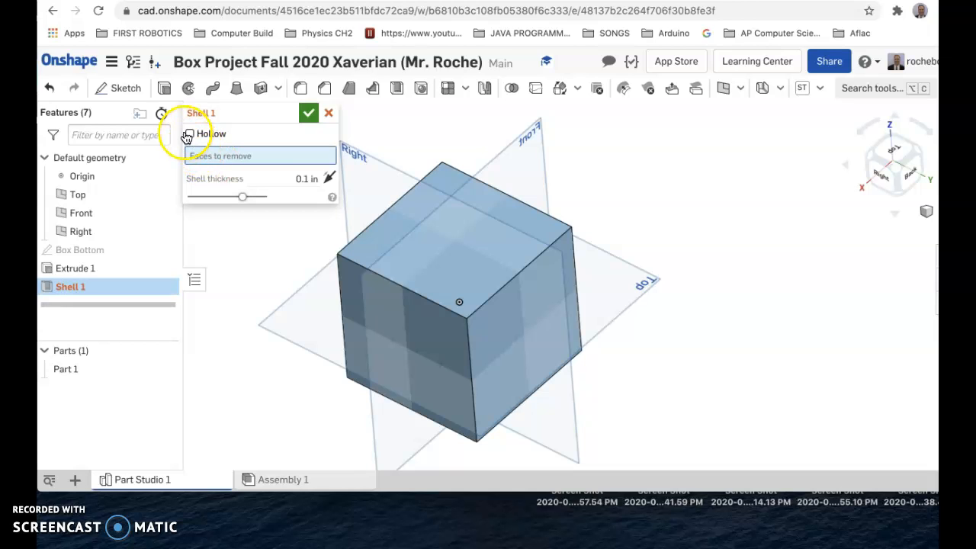
left_click(190, 135)
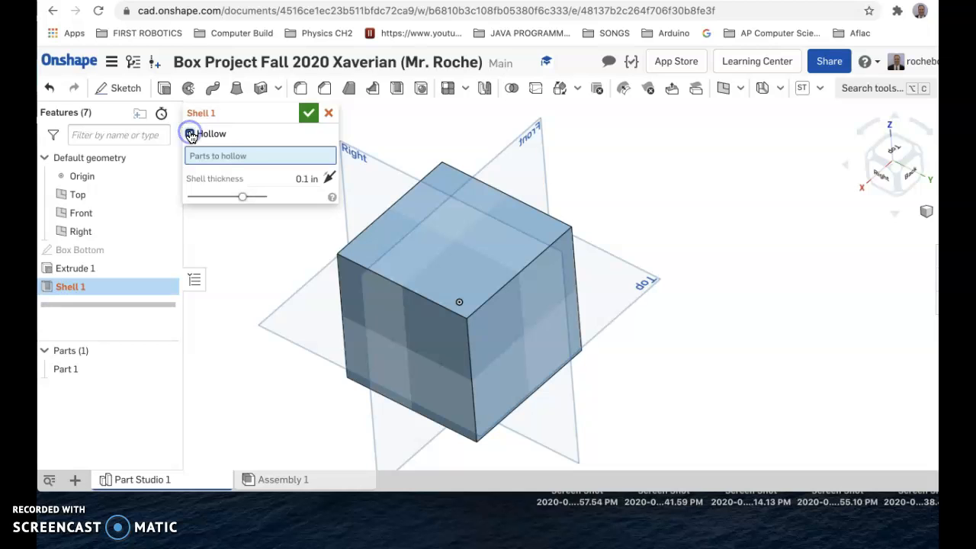
left_click(425, 326)
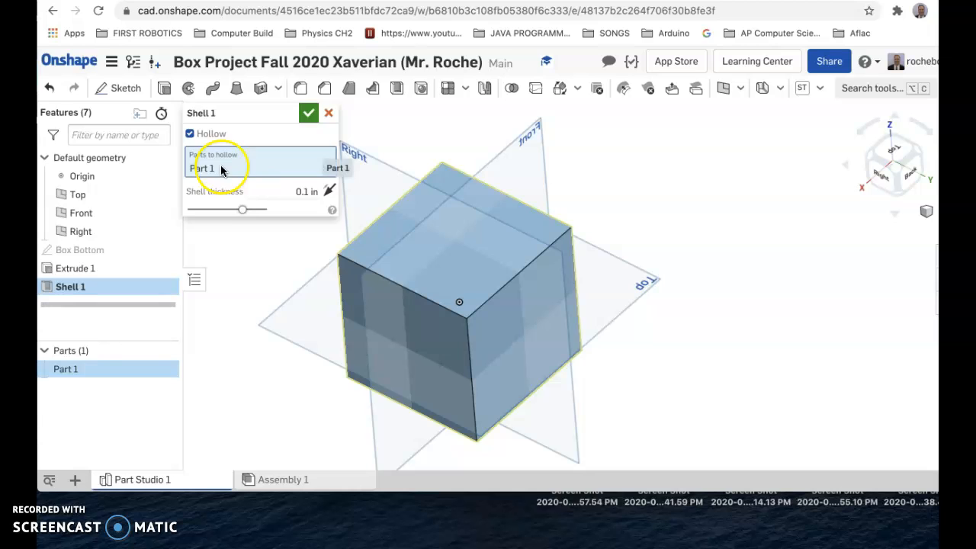
left_click(190, 134)
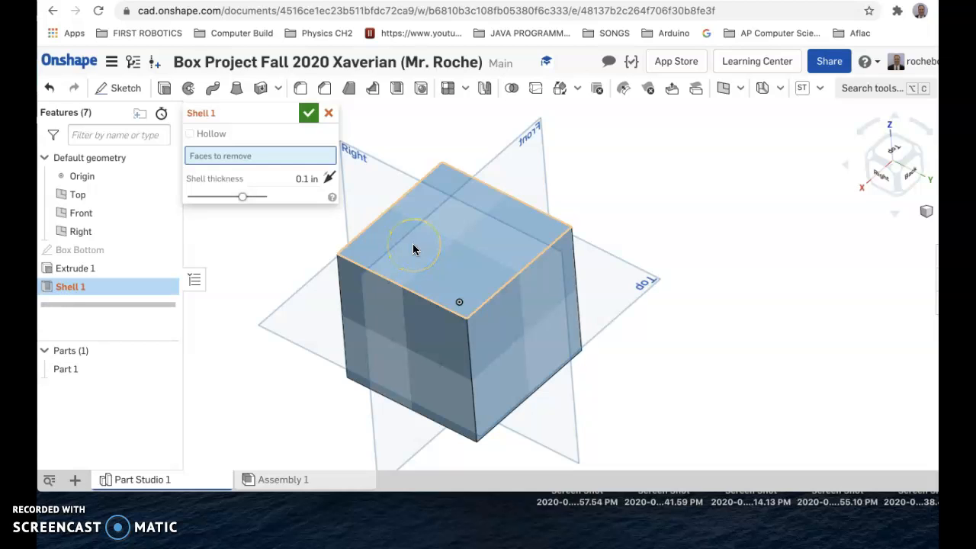
Remove the cube's top face with the Shell, set the shell thickness to 0.2 in, and accept it
left_click(413, 246)
left_click(297, 192)
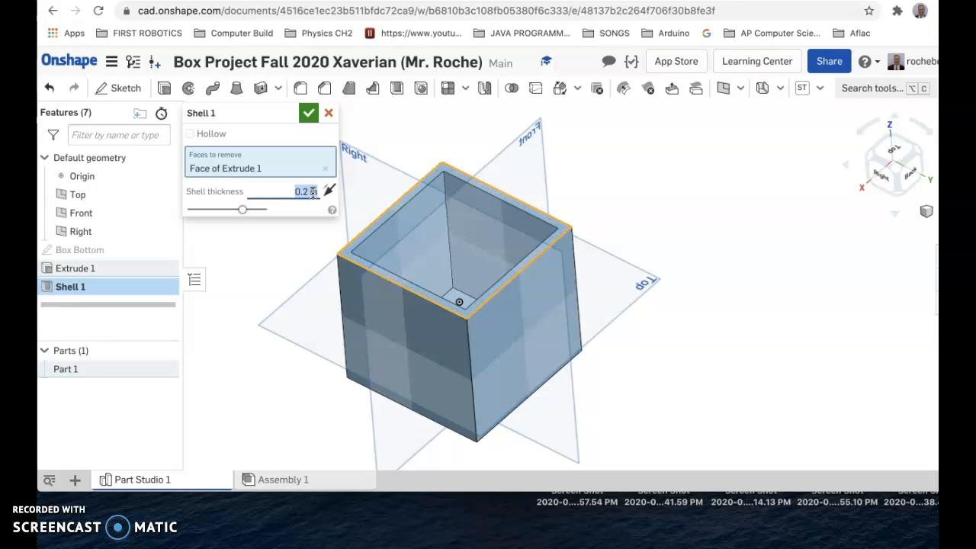
left_click(309, 113)
right_click_drag(289, 306, 245, 202)
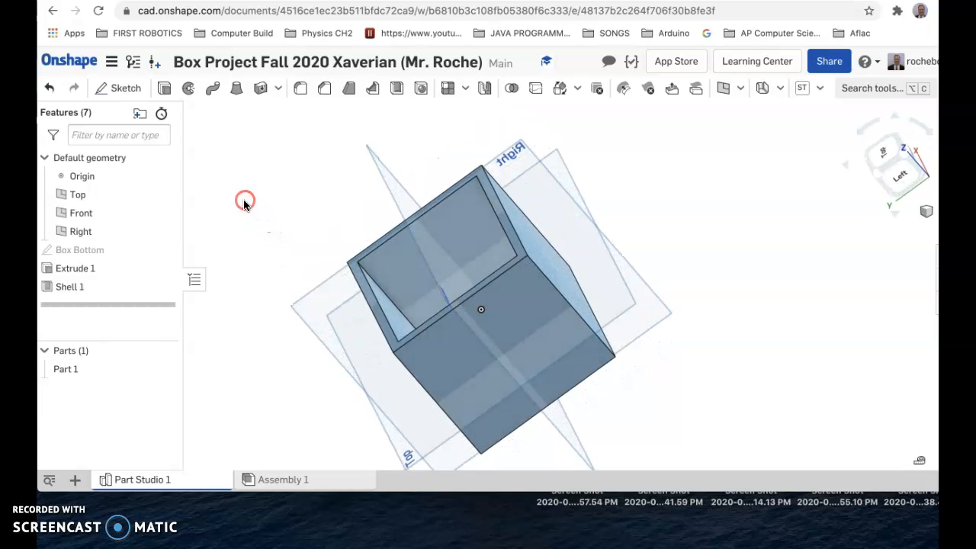
right_click_drag(275, 299, 217, 281)
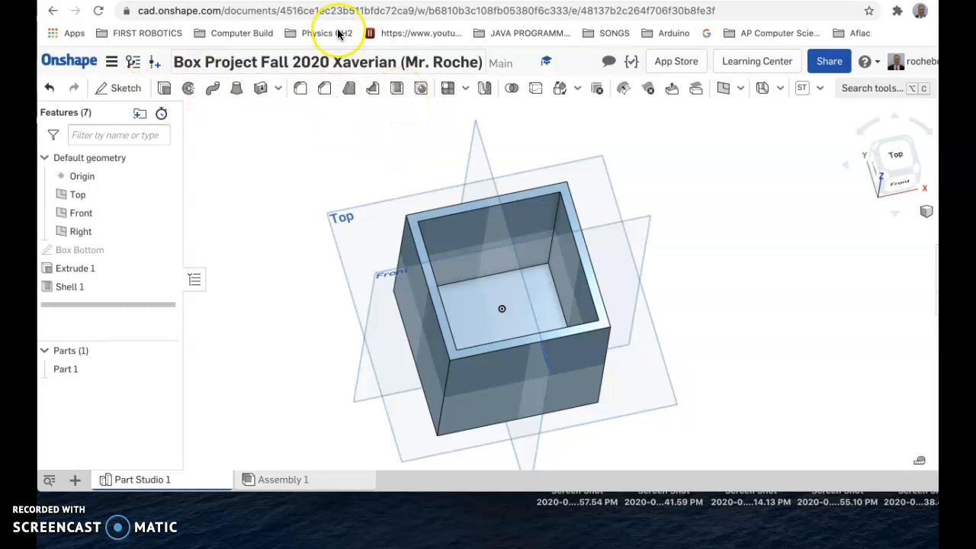
Switch to the Google Docs 3D design terms document and add "W Shell!" on a new page after "Extrude!"
left_click(343, 2)
left_click(642, 260)
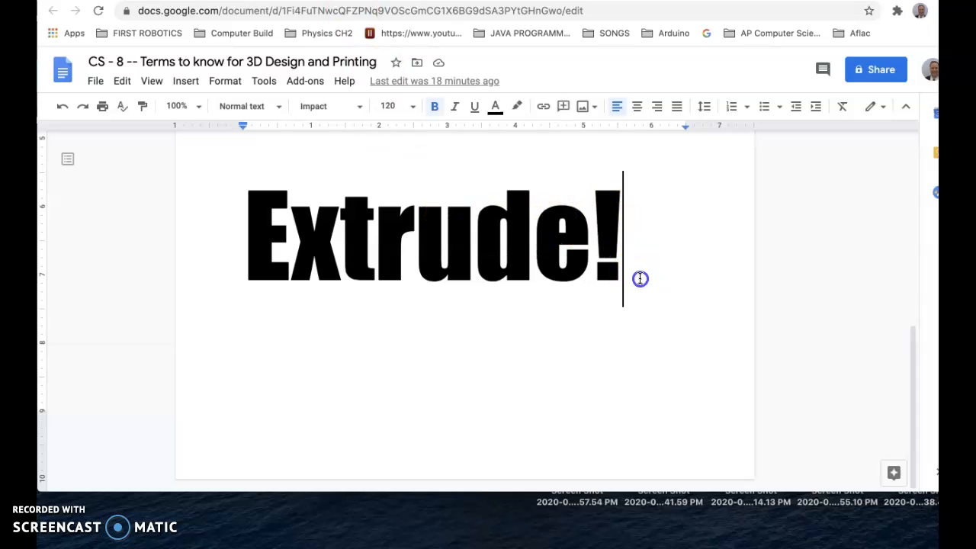
key("ctrl+Return")
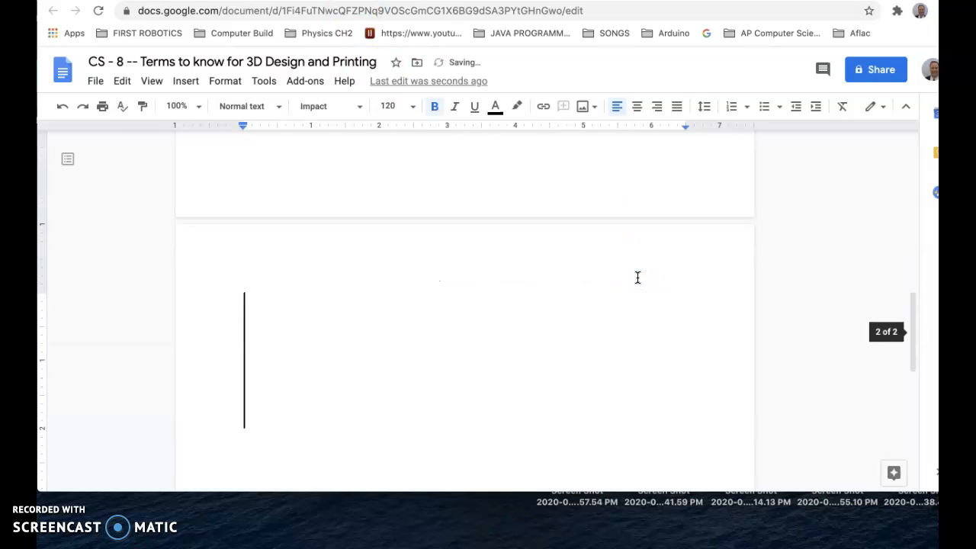
type("W She")
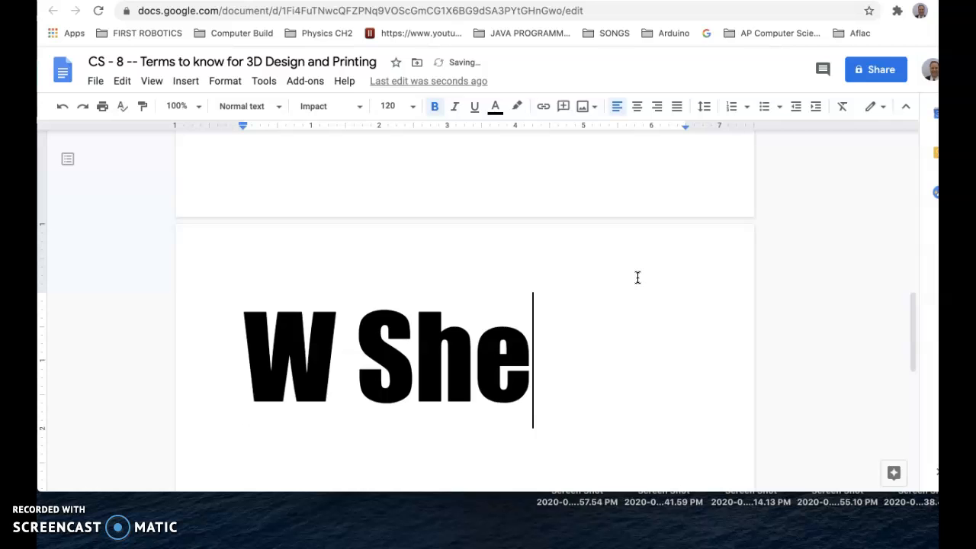
type("ll!")
left_click(623, 279)
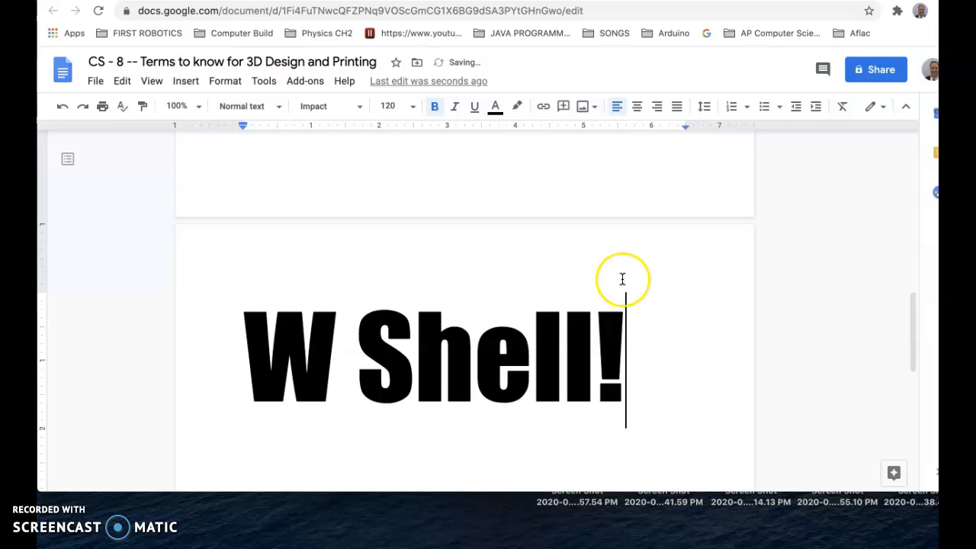
scroll(453, 279, "up", 10)
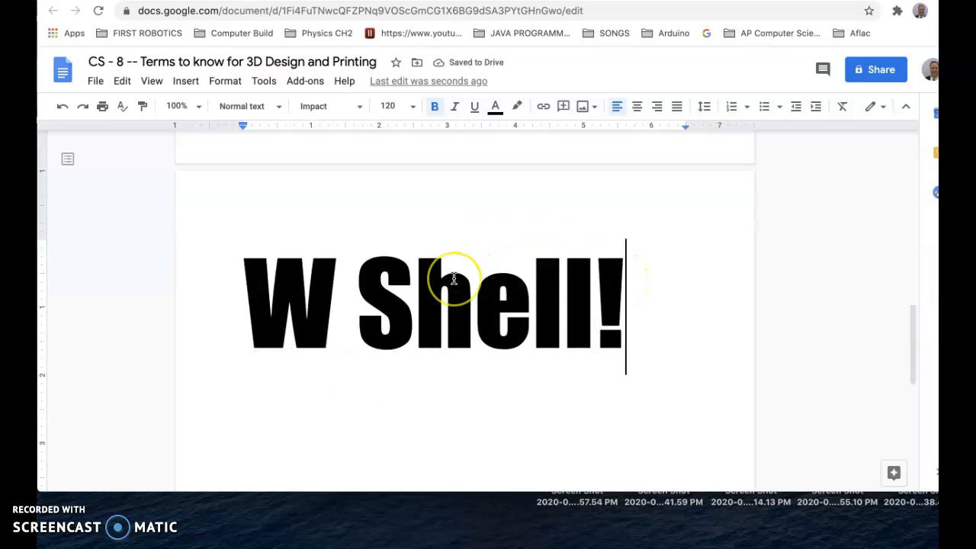
scroll(366, 298, "down", 10)
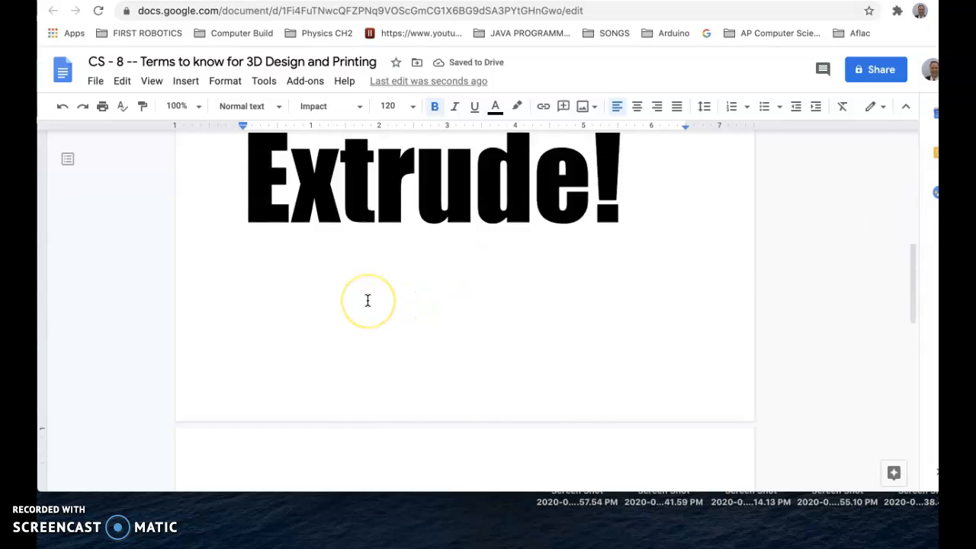